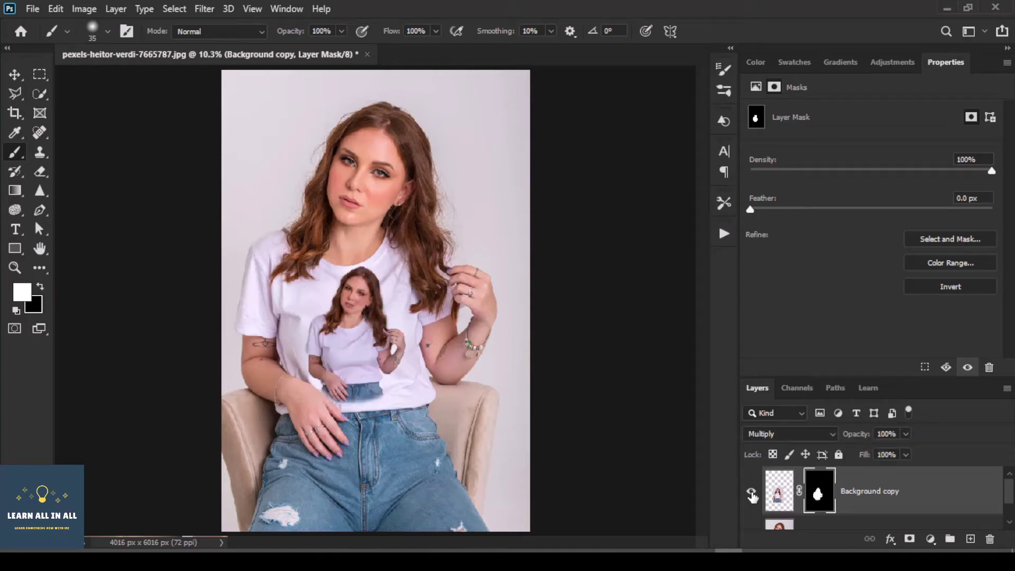
pyautogui.click(752, 495)
pyautogui.click(752, 495)
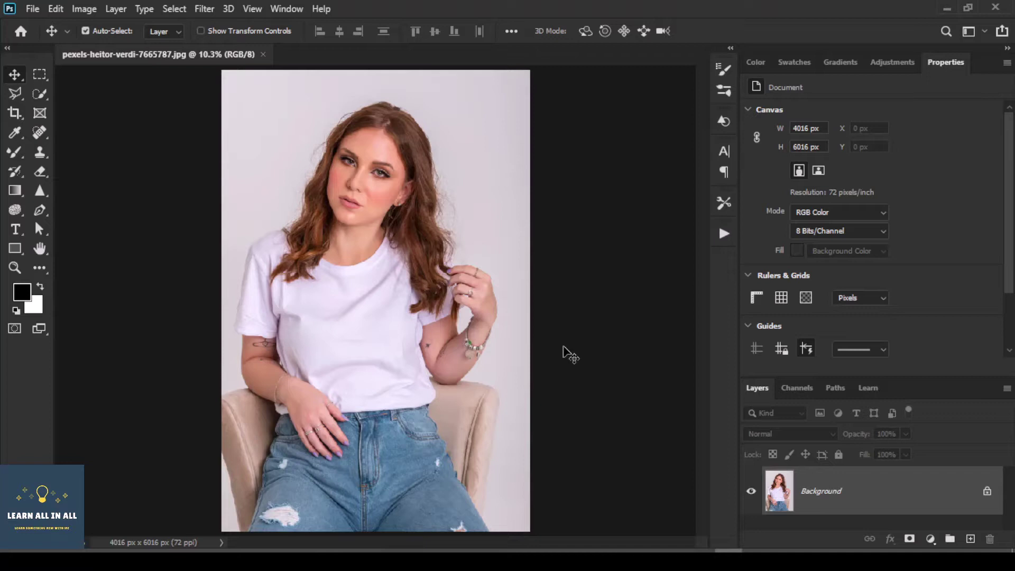
# - Duplicate the Background layer into Background copy and set its blend mode to Multiply
pyautogui.rightClick(876, 498)
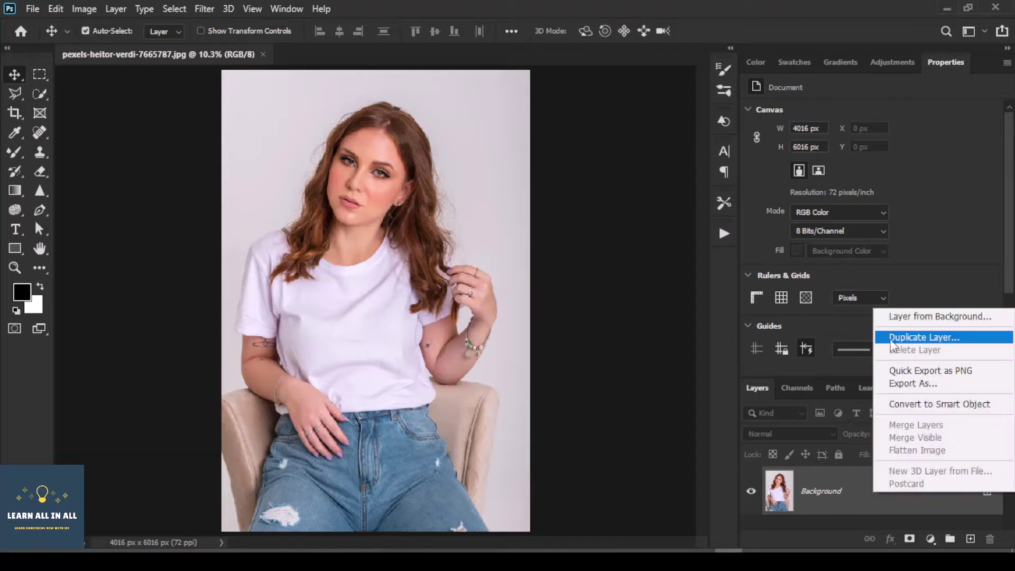
pyautogui.click(929, 336)
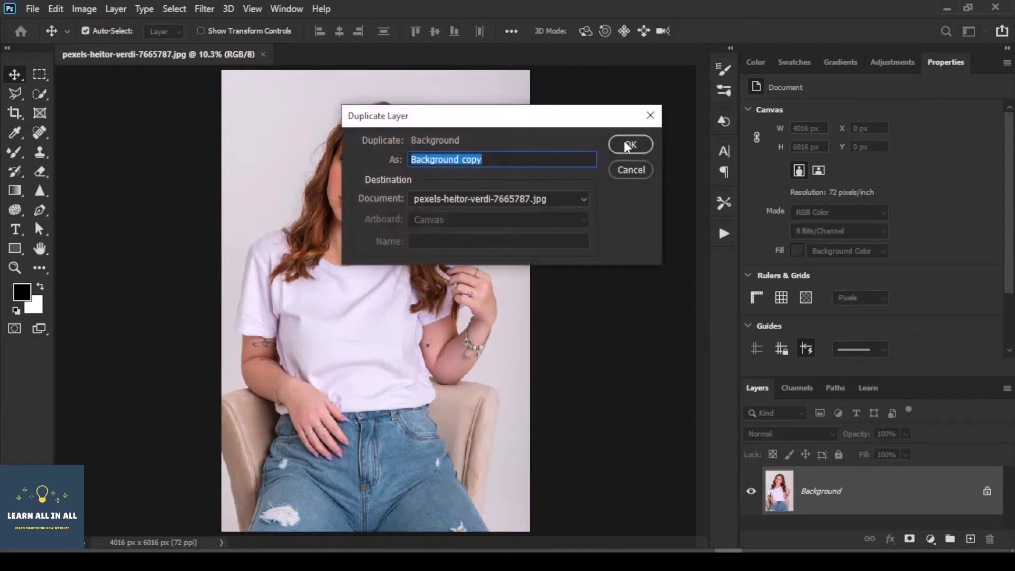
pyautogui.click(628, 144)
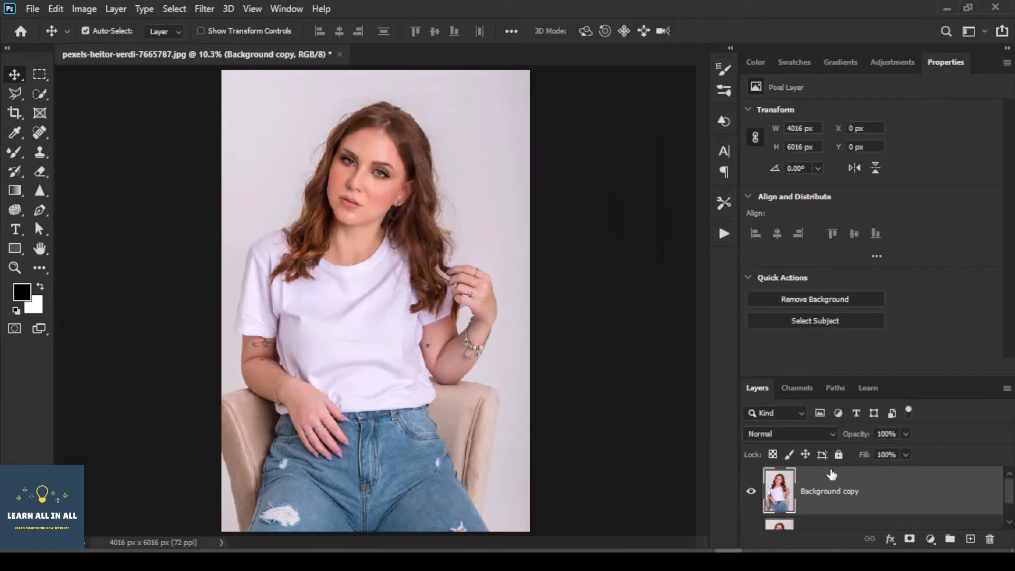
pyautogui.click(798, 434)
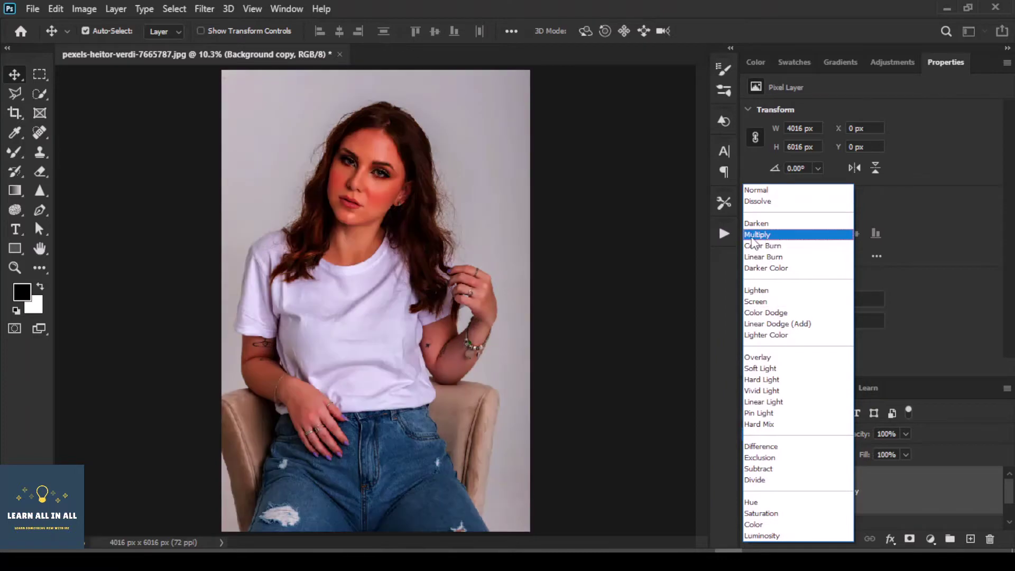
pyautogui.click(763, 233)
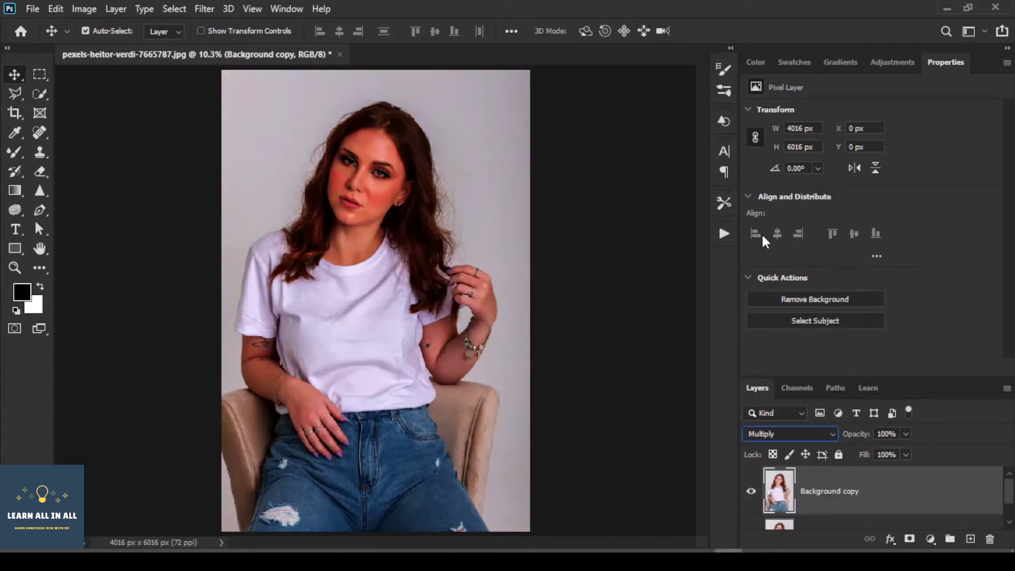
pyautogui.click(171, 7)
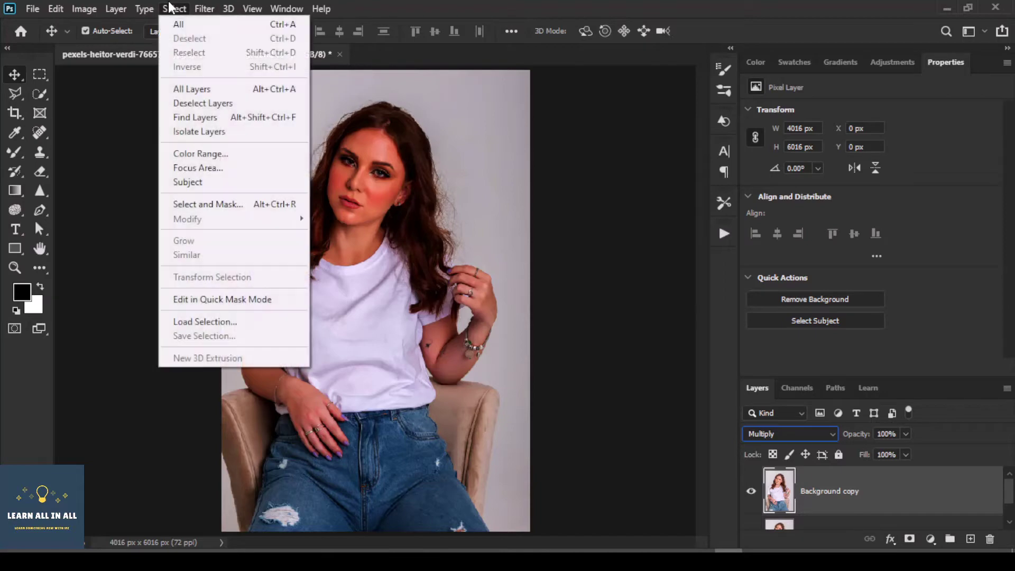
# - Select Subject on the woman, then subtract the chair armrest with a 250-px Quick Selection brush
pyautogui.click(204, 184)
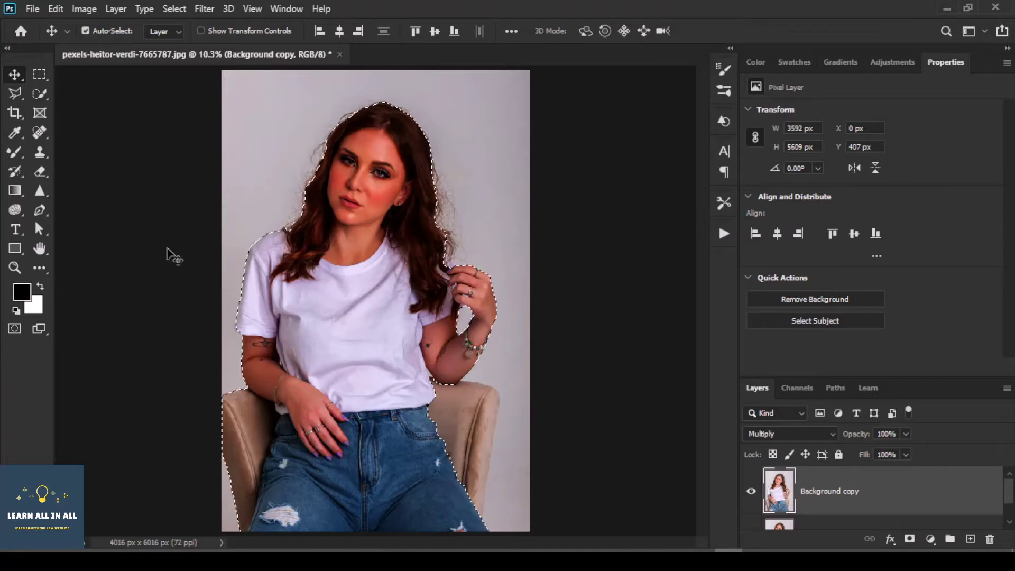
pyautogui.click(39, 94)
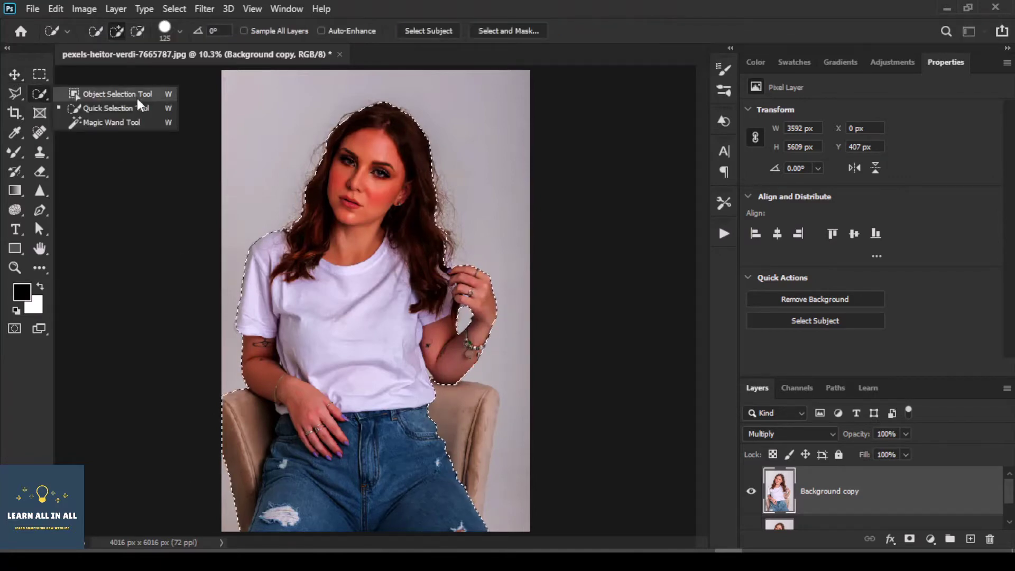
pyautogui.click(159, 108)
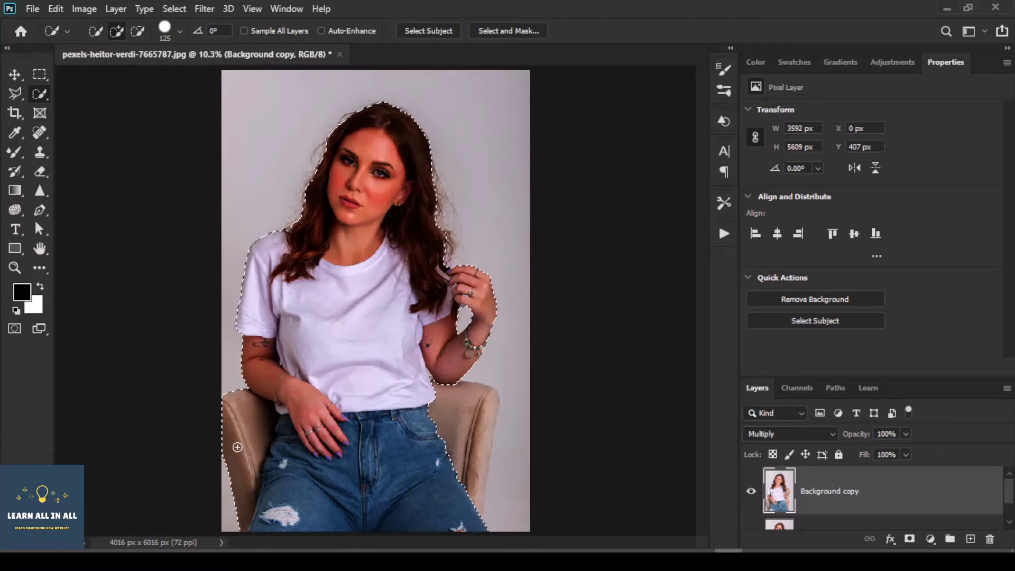
pyautogui.press(']')
pyautogui.press(']')
pyautogui.press(']')
pyautogui.press(']')
pyautogui.press('alt')
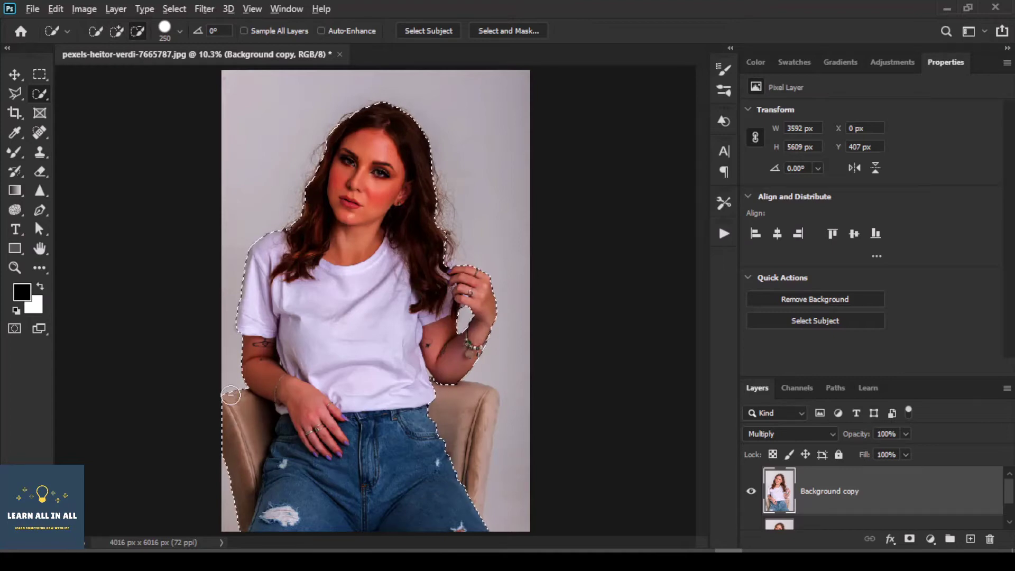
pyautogui.moveTo(238, 420); pyautogui.dragTo(247, 439)
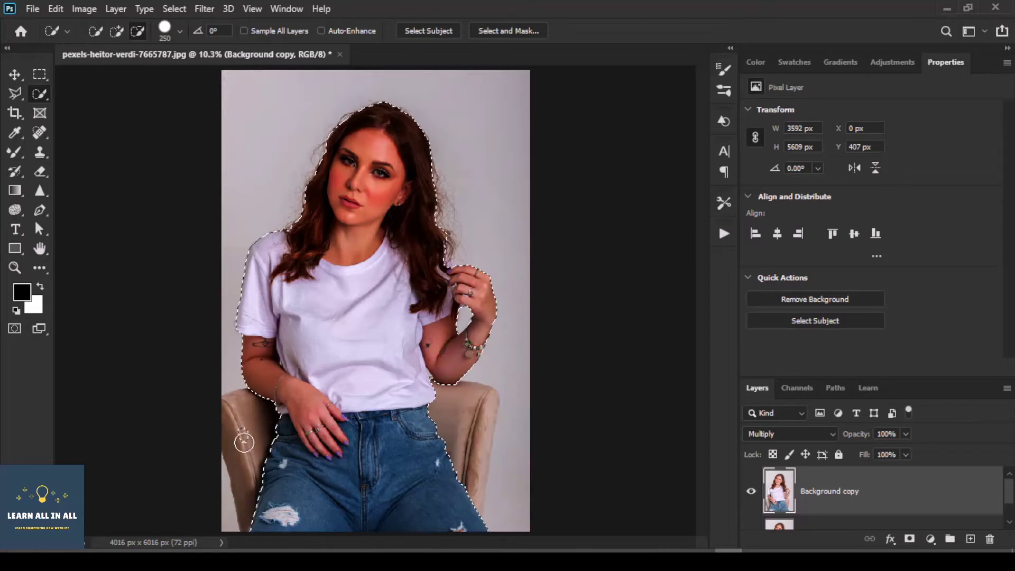
pyautogui.press('alt')
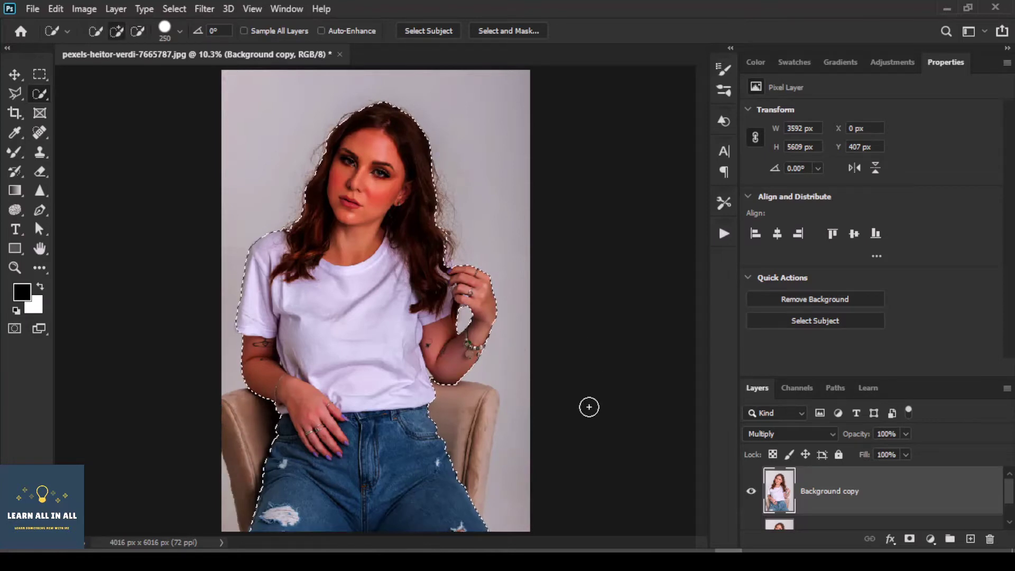
# - Add a layer mask from the selection to Background copy and switch to the Move Tool
pyautogui.click(911, 541)
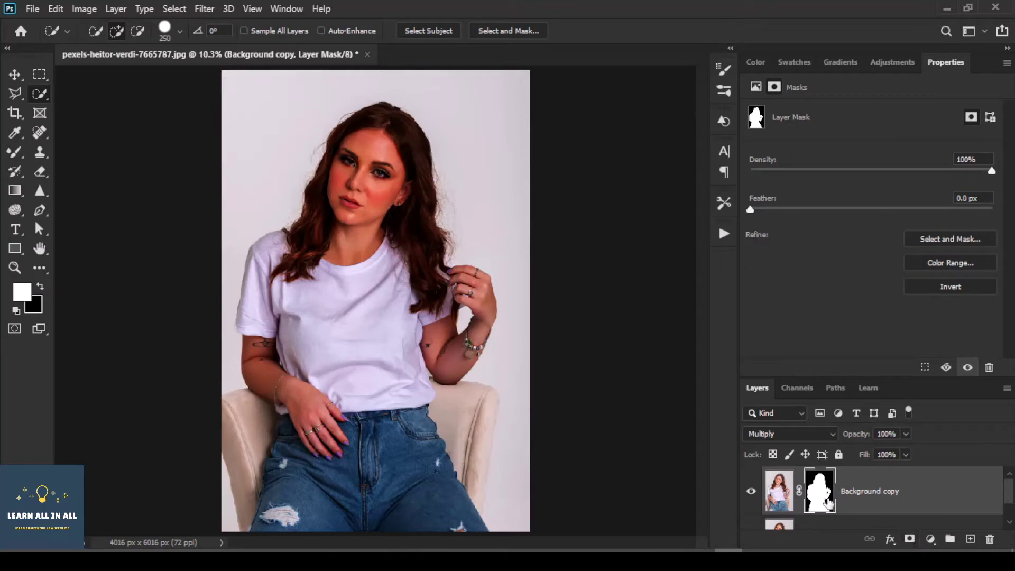
pyautogui.scroll(-1, 829, 502)
pyautogui.scroll(1, 823, 504)
pyautogui.click(16, 75)
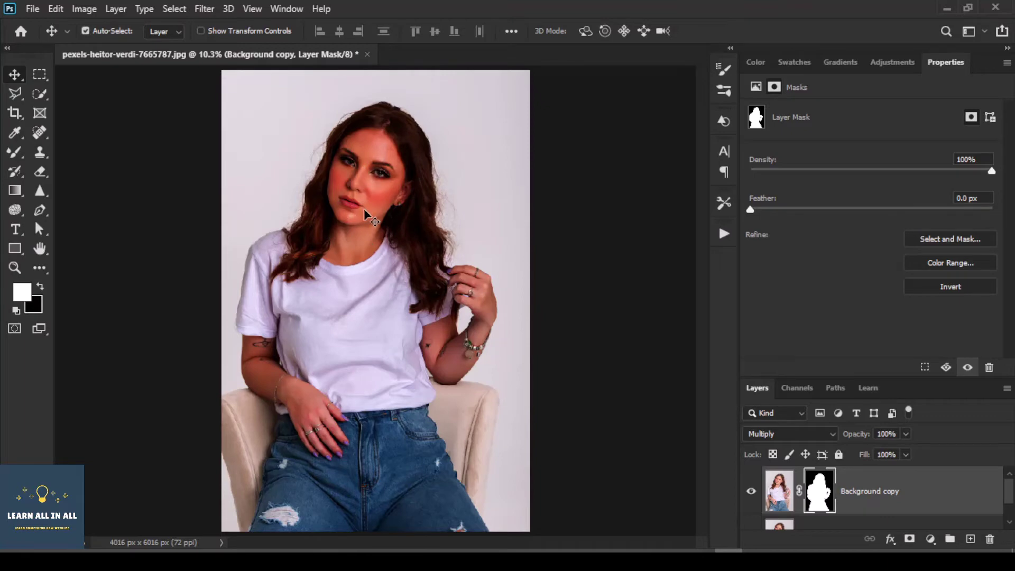
# - Free Transform the masked copy down to about a third of its size onto the shirt front
pyautogui.hotkey('ctrl', 't')
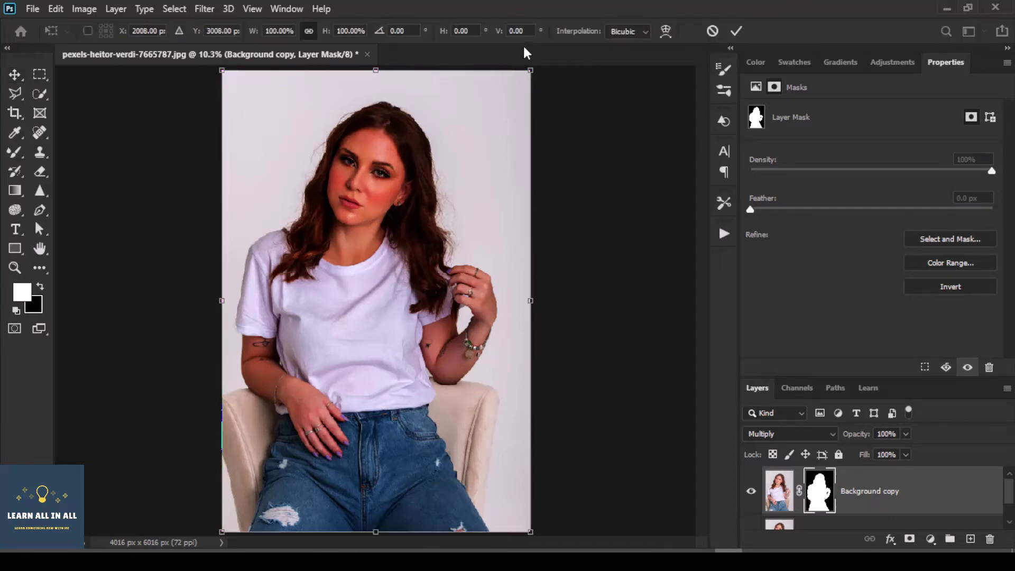
pyautogui.moveTo(532, 69); pyautogui.dragTo(443, 249)
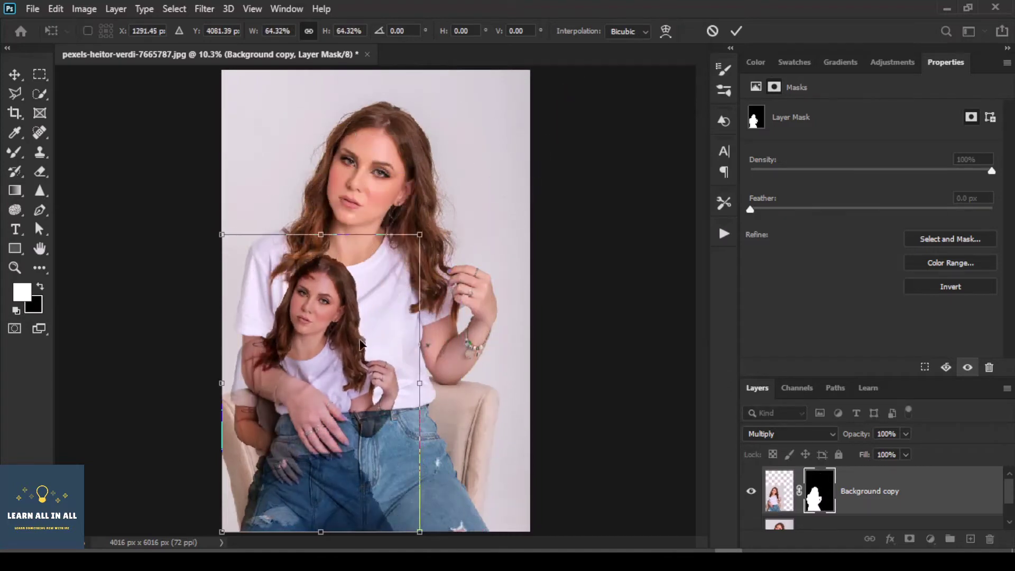
pyautogui.moveTo(349, 344); pyautogui.dragTo(393, 339)
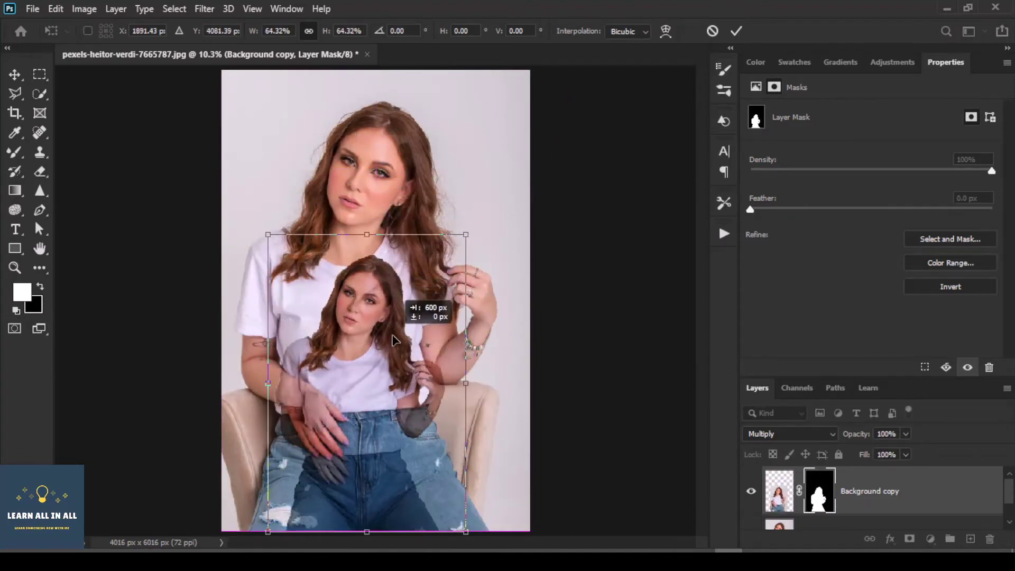
pyautogui.moveTo(467, 228); pyautogui.dragTo(390, 353)
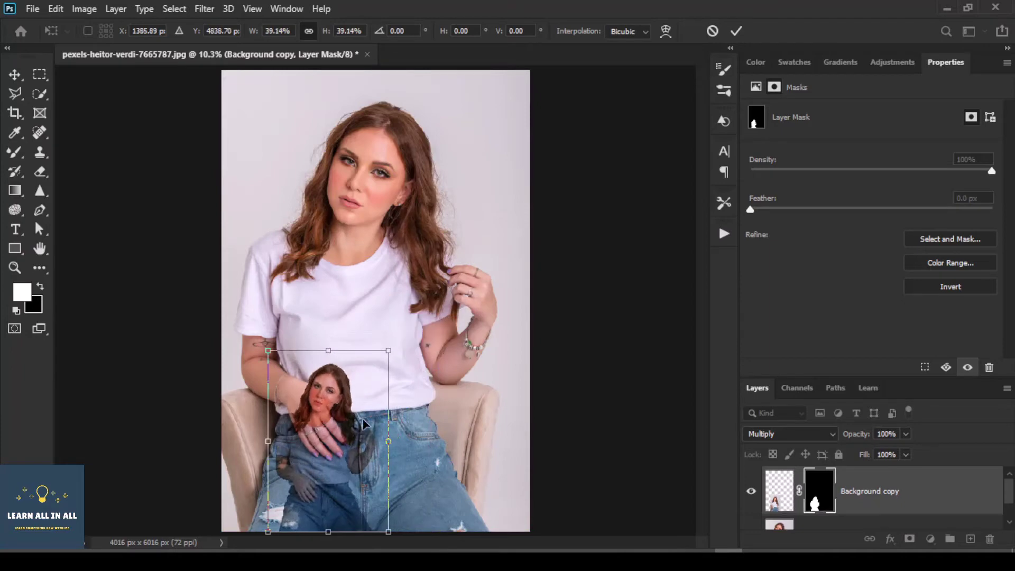
pyautogui.moveTo(367, 425); pyautogui.dragTo(386, 324)
pyautogui.moveTo(291, 435); pyautogui.dragTo(311, 410)
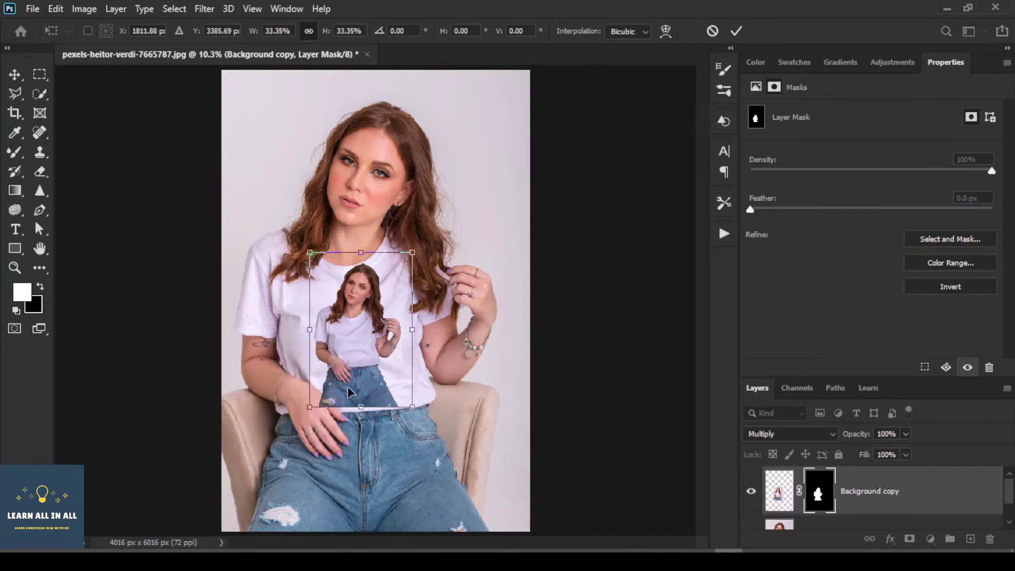
pyautogui.moveTo(361, 363); pyautogui.dragTo(358, 364)
pyautogui.scroll(3, 346, 411)
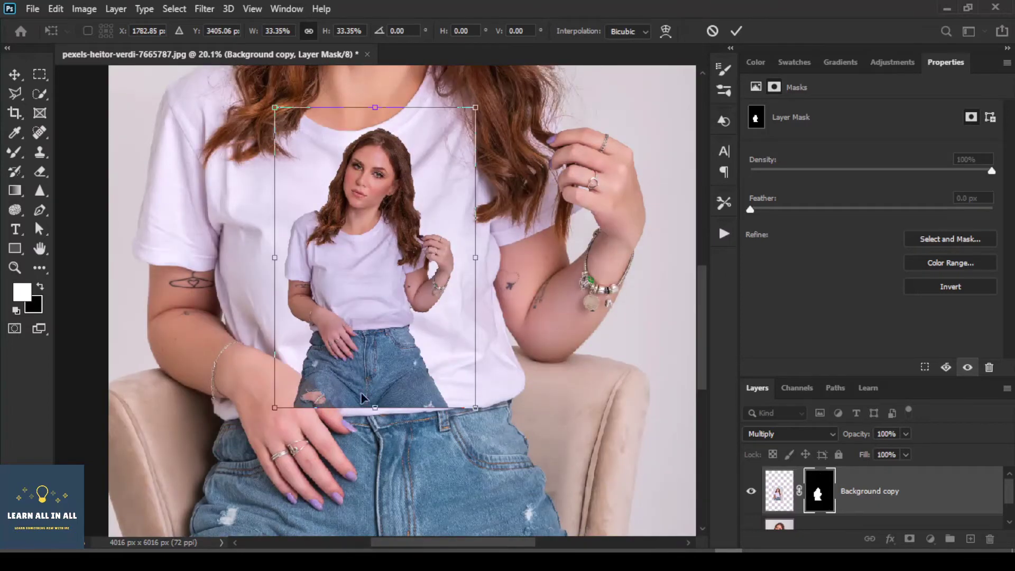
# - Enlarge the small copy slightly to roughly 38% from its lower-left corner and commit the transform
pyautogui.moveTo(272, 410); pyautogui.dragTo(260, 429)
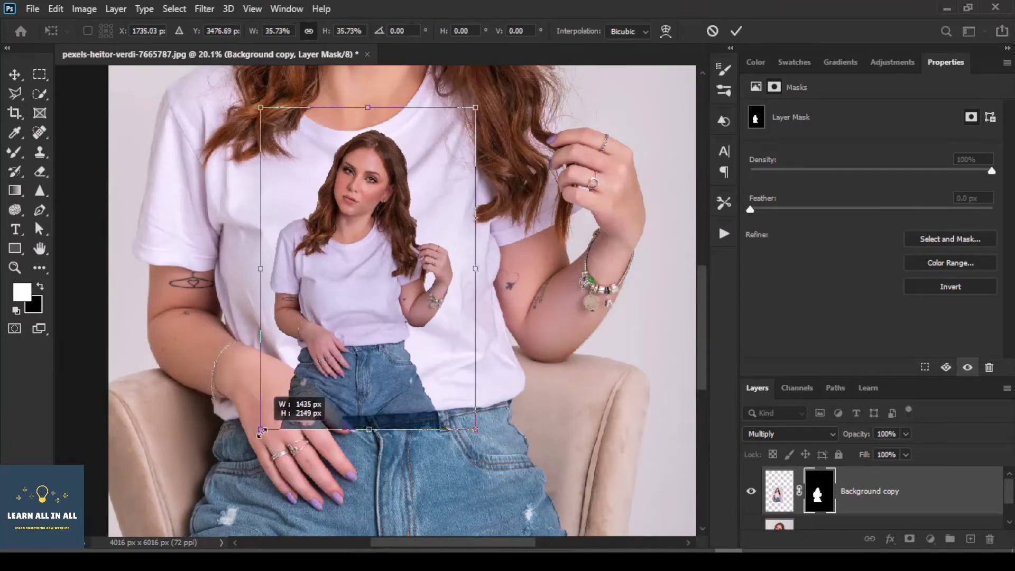
pyautogui.moveTo(356, 381); pyautogui.dragTo(371, 386)
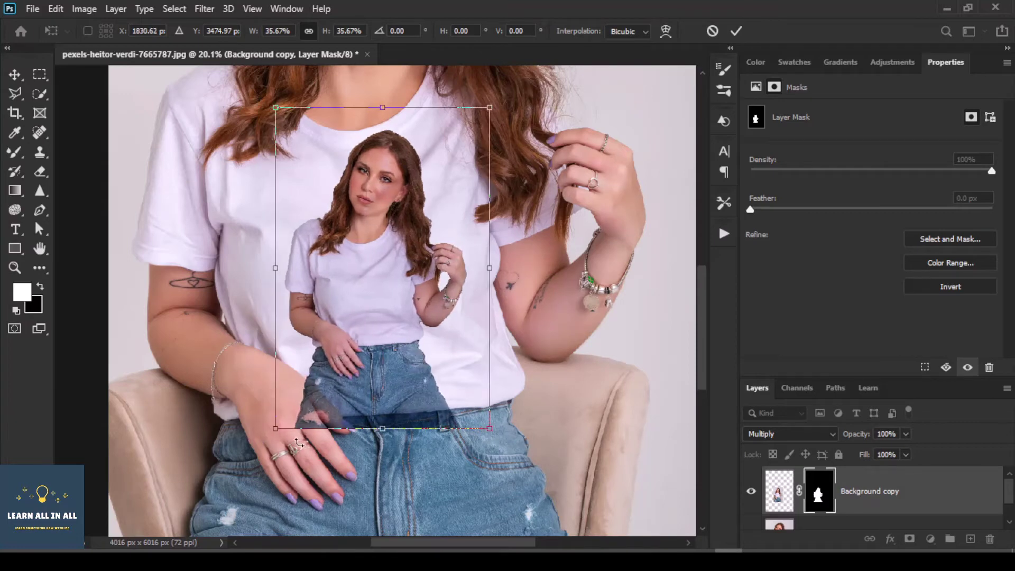
pyautogui.moveTo(276, 429); pyautogui.dragTo(267, 442)
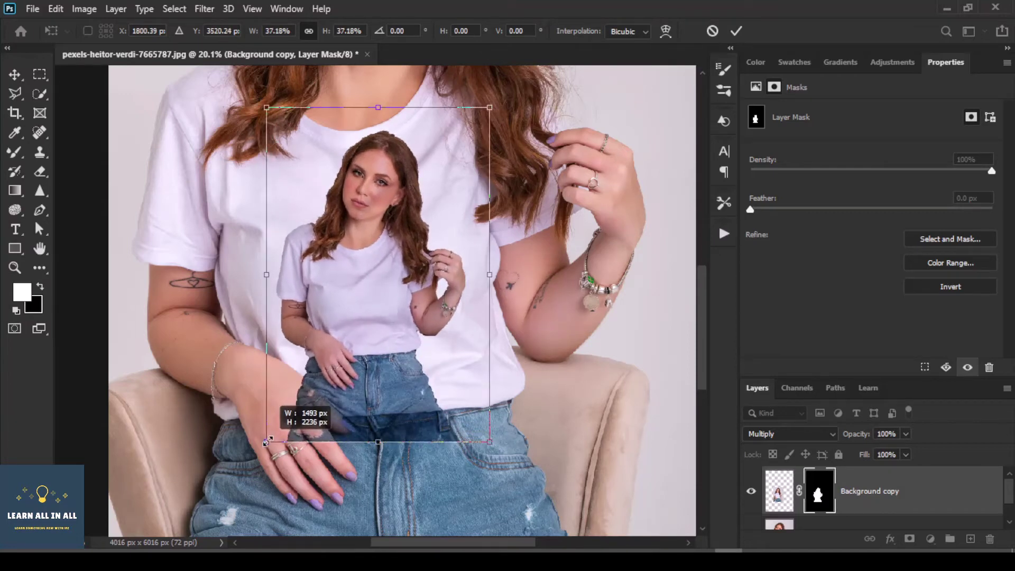
pyautogui.moveTo(267, 442); pyautogui.dragTo(265, 448)
pyautogui.press('Return')
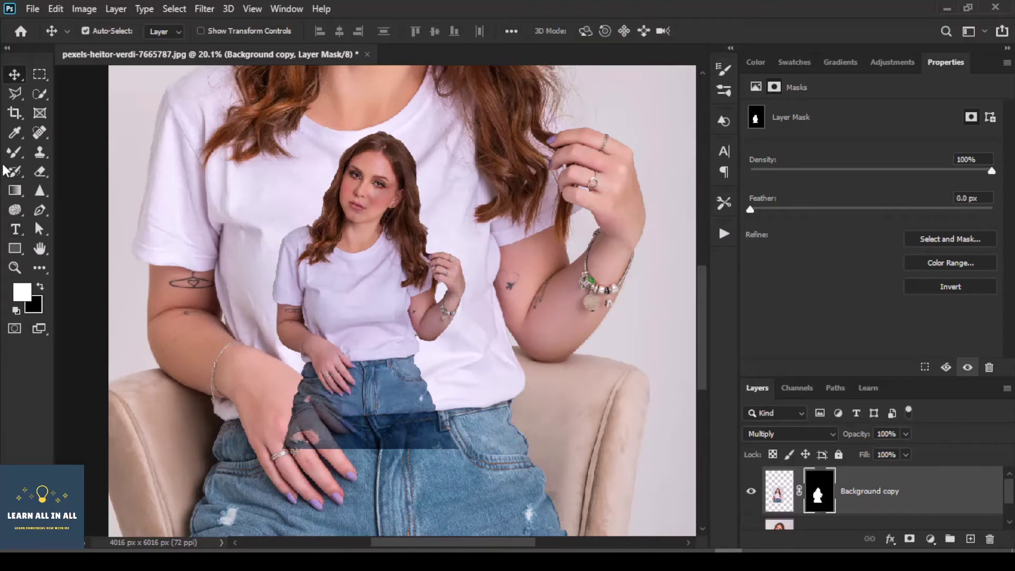
# - Set up the Brush Tool with black foreground, a larger tip, and 100% Opacity and Flow
pyautogui.click(17, 150)
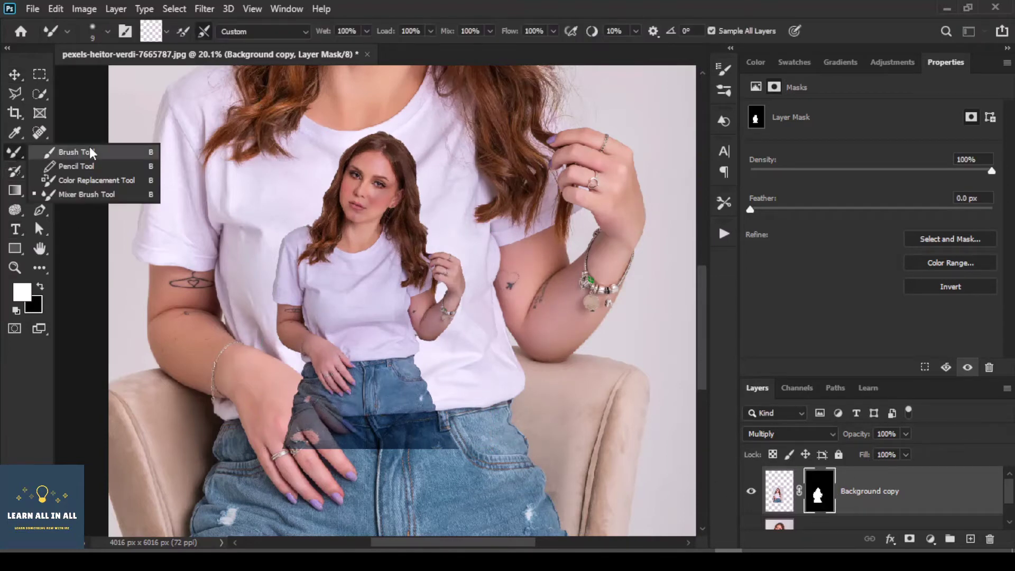
pyautogui.click(116, 158)
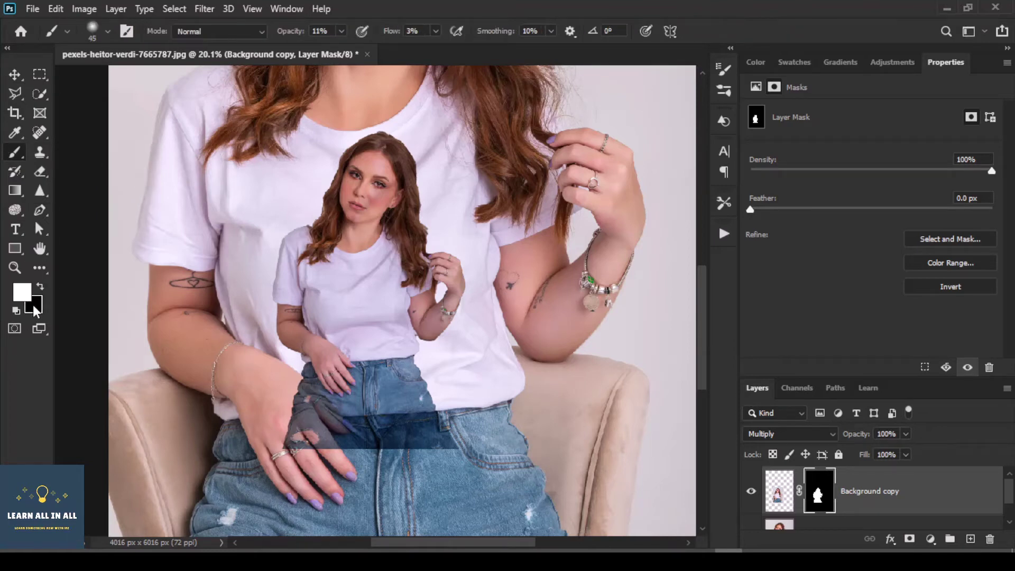
pyautogui.click(40, 289)
pyautogui.scroll(-2, 357, 417)
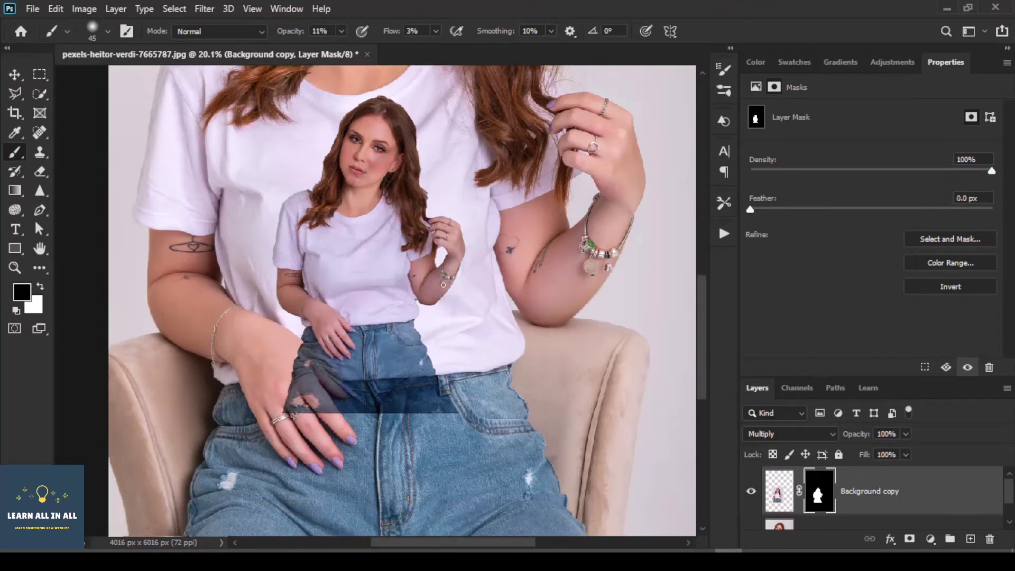
pyautogui.scroll(-1, 407, 373)
pyautogui.keyDown('alt'); pyautogui.scroll(3, 410, 361); pyautogui.keyUp('alt')
pyautogui.scroll(-2, 410, 360)
pyautogui.press(']')
pyautogui.press(']')
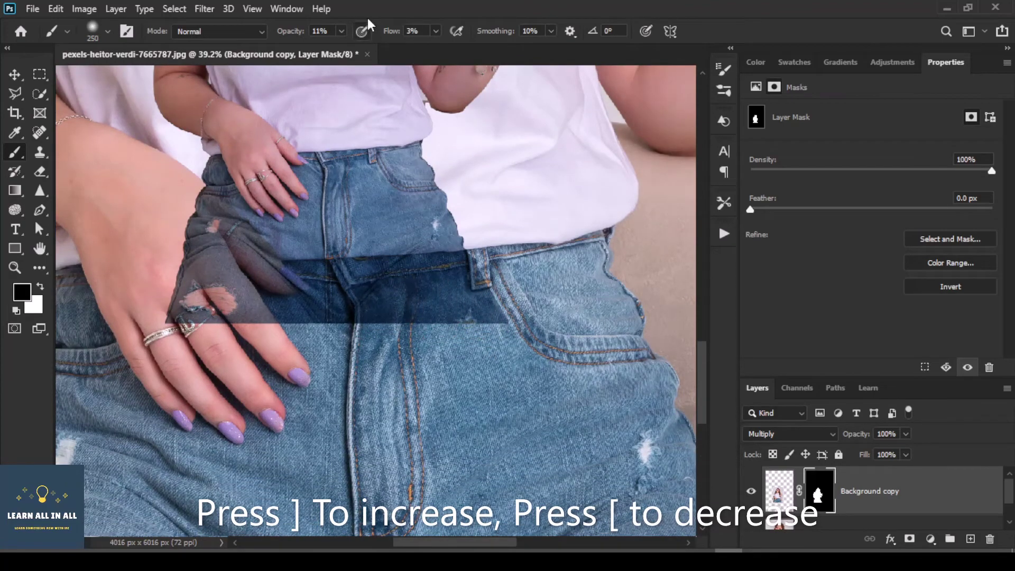
pyautogui.click(342, 30)
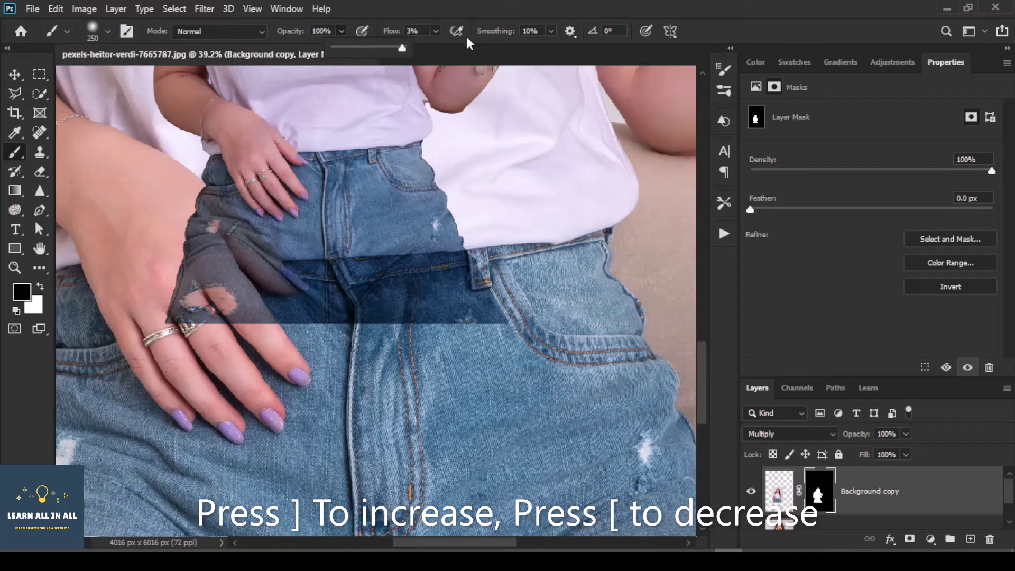
pyautogui.click(435, 32)
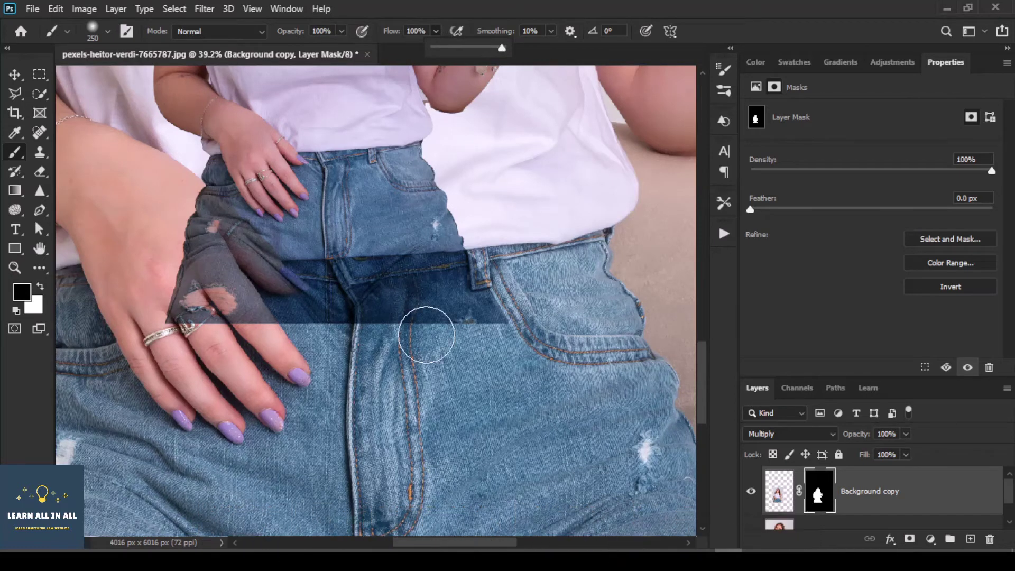
# - Paint the mask to hide the dark jeans band and the jeans left of the upper hand
pyautogui.moveTo(487, 307)
pyautogui.mouseDown()
pyautogui.moveTo(484, 288)
pyautogui.moveTo(183, 305)
pyautogui.moveTo(174, 208)
pyautogui.moveTo(210, 214)
pyautogui.moveTo(239, 262)
pyautogui.moveTo(270, 279)
pyautogui.moveTo(411, 273)
pyautogui.moveTo(471, 252)
pyautogui.moveTo(277, 238)
pyautogui.moveTo(453, 238)
pyautogui.mouseUp()
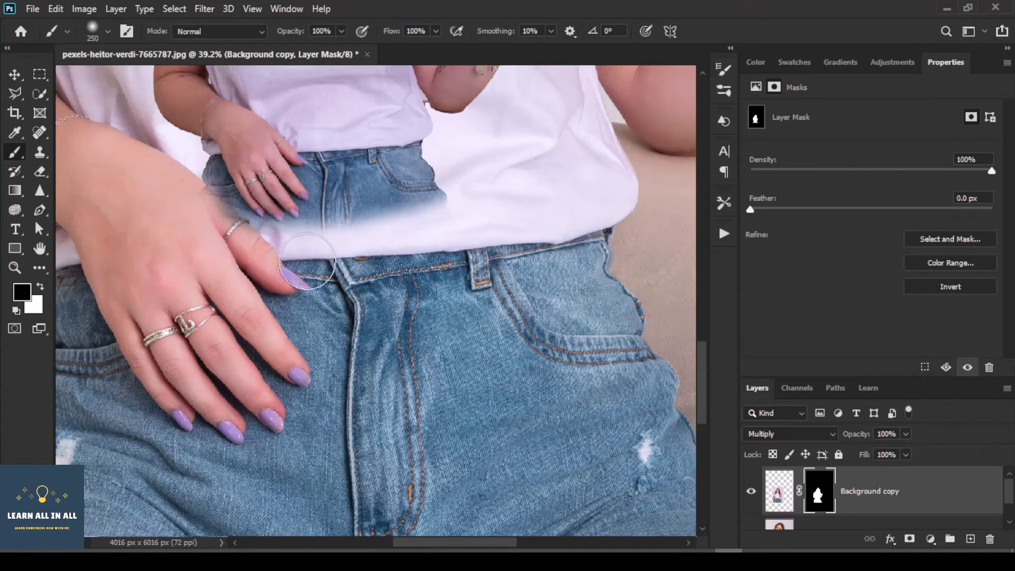
pyautogui.moveTo(163, 219)
pyautogui.mouseDown()
pyautogui.moveTo(222, 194)
pyautogui.moveTo(278, 264)
pyautogui.moveTo(349, 239)
pyautogui.moveTo(471, 220)
pyautogui.mouseUp()
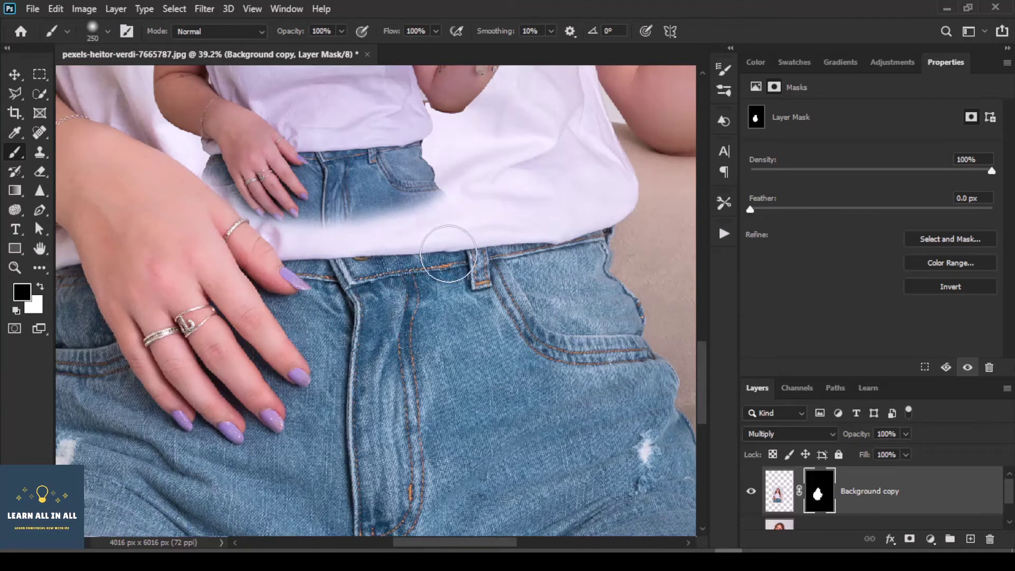
# - With white and a smaller brush, soften the mask along the small copy's upper and lower hair edge
pyautogui.press('x')
pyautogui.scroll(-2, 446, 238)
pyautogui.scroll(-3, 442, 254)
pyautogui.scroll(2, 442, 255)
pyautogui.scroll(2, 443, 255)
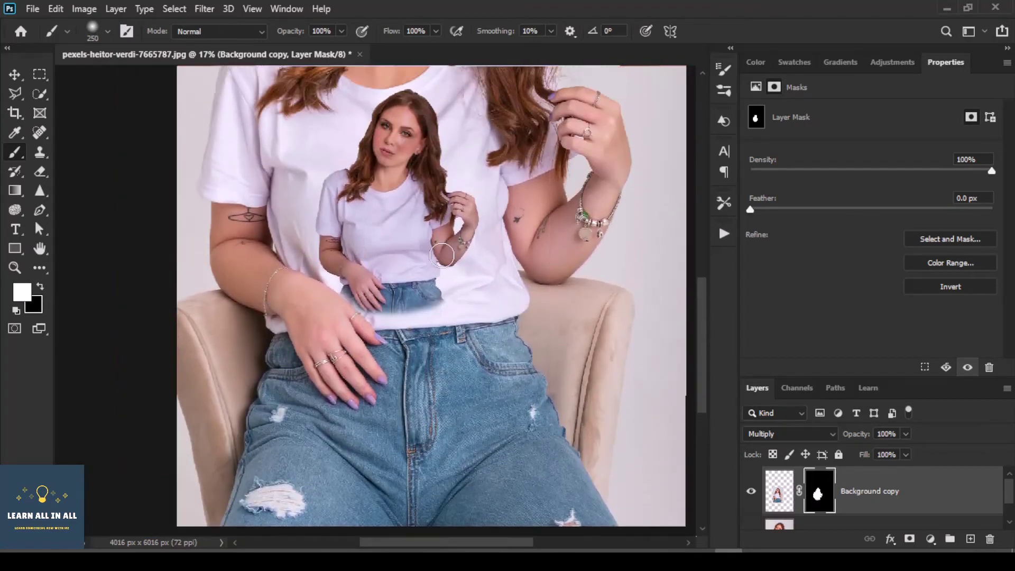
pyautogui.scroll(1, 443, 255)
pyautogui.scroll(2, 363, 153)
pyautogui.scroll(2, 389, 154)
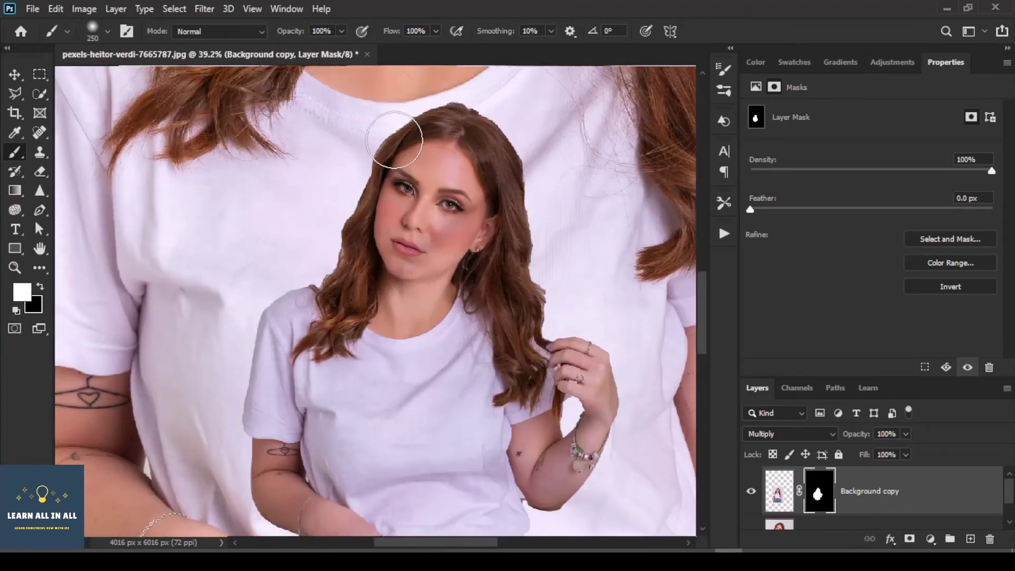
pyautogui.scroll(2, 381, 135)
pyautogui.scroll(1, 379, 125)
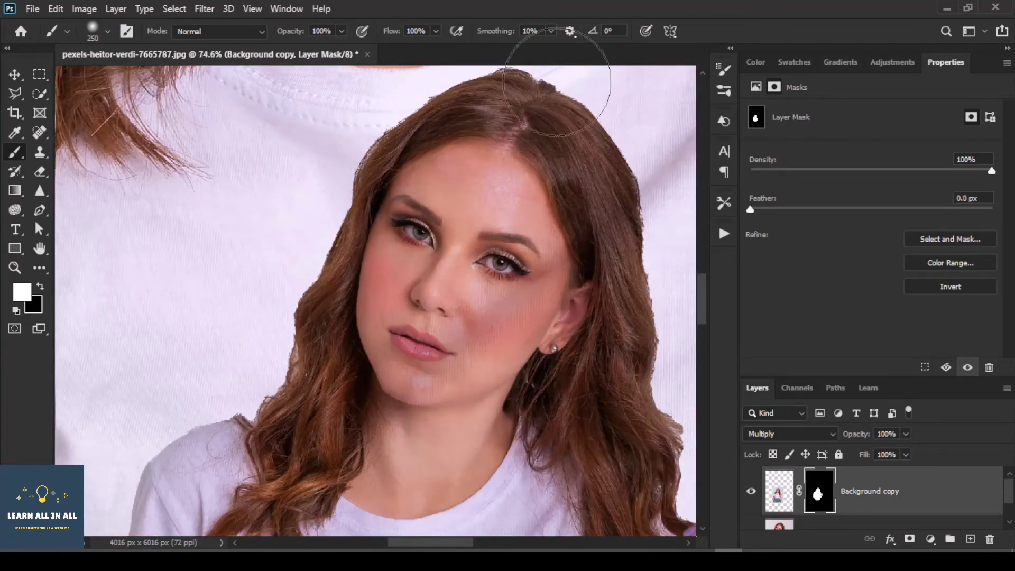
pyautogui.press('x')
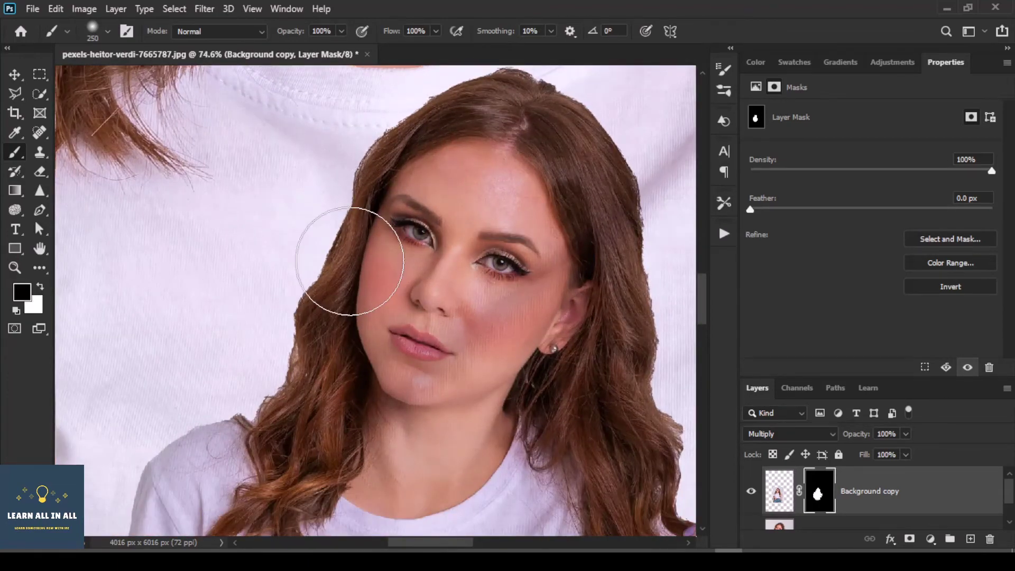
pyautogui.press('x')
pyautogui.press('x')
pyautogui.press('x')
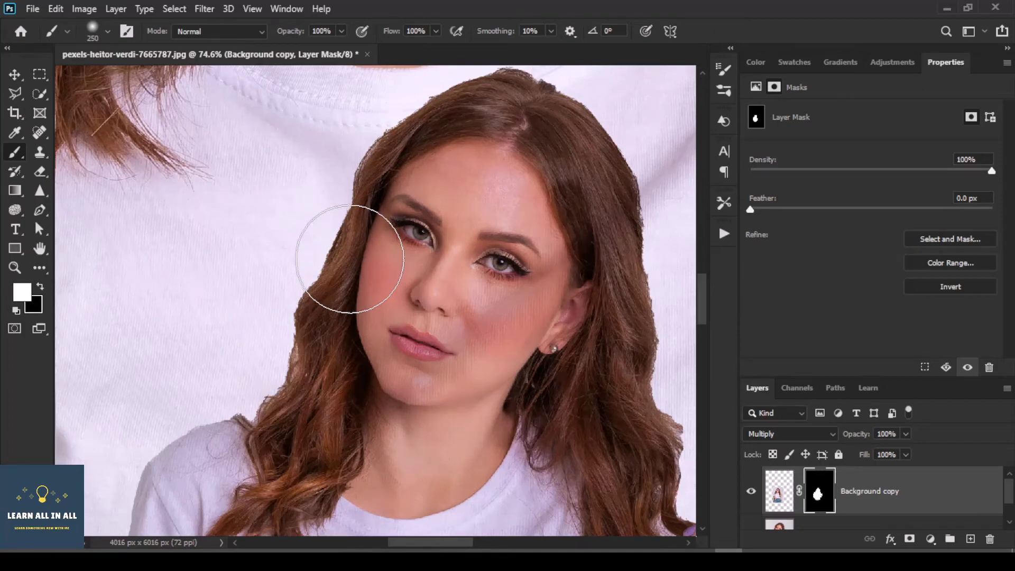
pyautogui.scroll(2, 465, 157)
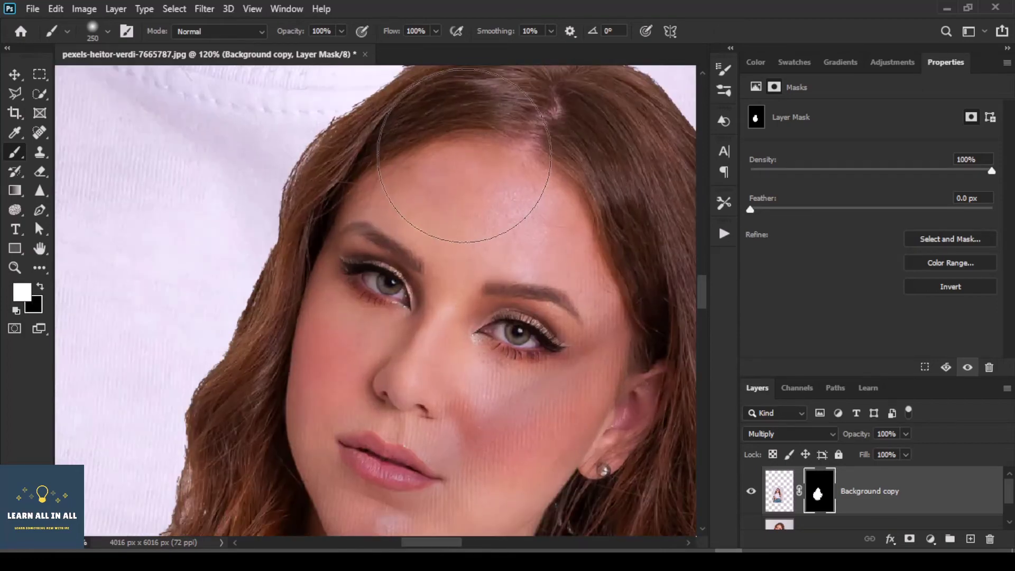
pyautogui.press('[')
pyautogui.press('[')
pyautogui.press('[')
pyautogui.press('[')
pyautogui.press('[')
pyautogui.moveTo(318, 192)
pyautogui.mouseDown()
pyautogui.moveTo(297, 272)
pyautogui.moveTo(222, 426)
pyautogui.mouseUp()
pyautogui.scroll(-2, 237, 419)
pyautogui.scroll(-2, 239, 370)
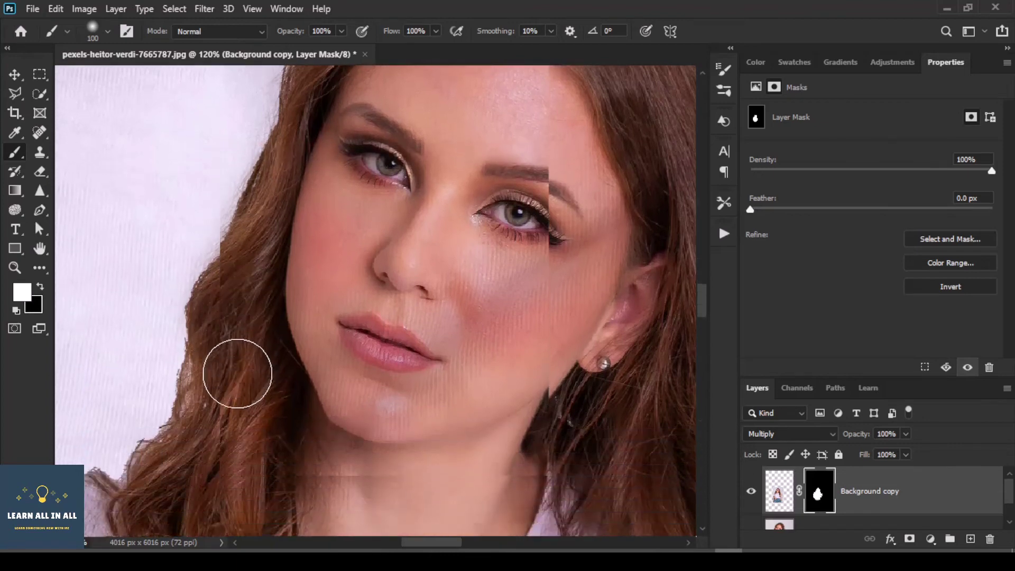
pyautogui.scroll(-2, 220, 307)
pyautogui.scroll(-2, 215, 234)
pyautogui.moveTo(218, 220)
pyautogui.mouseDown()
pyautogui.moveTo(181, 326)
pyautogui.moveTo(155, 363)
pyautogui.moveTo(118, 379)
pyautogui.mouseUp()
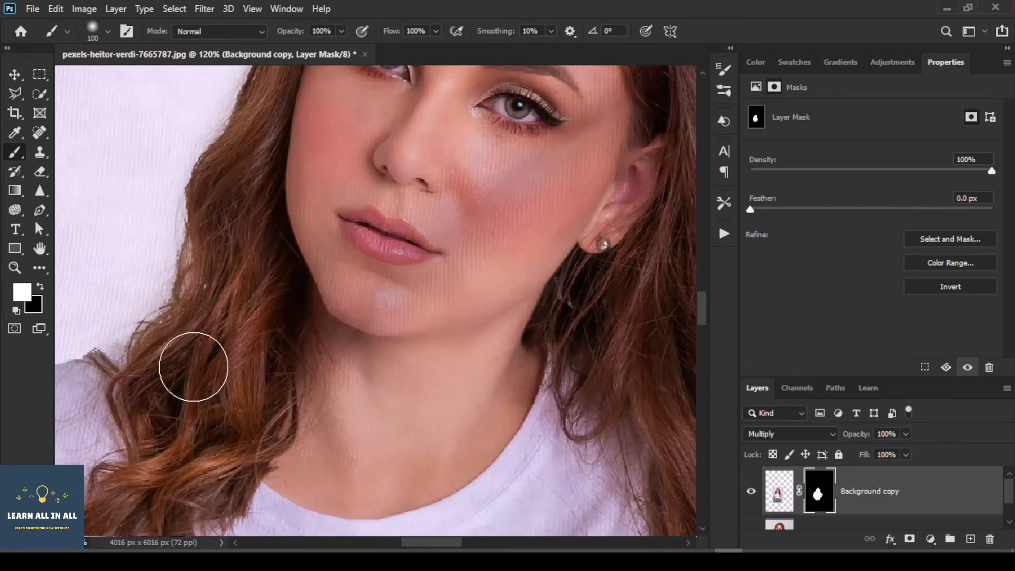
pyautogui.scroll(-3, 212, 352)
pyautogui.scroll(-2, 212, 347)
pyautogui.scroll(-2, 191, 349)
pyautogui.scroll(2, 172, 350)
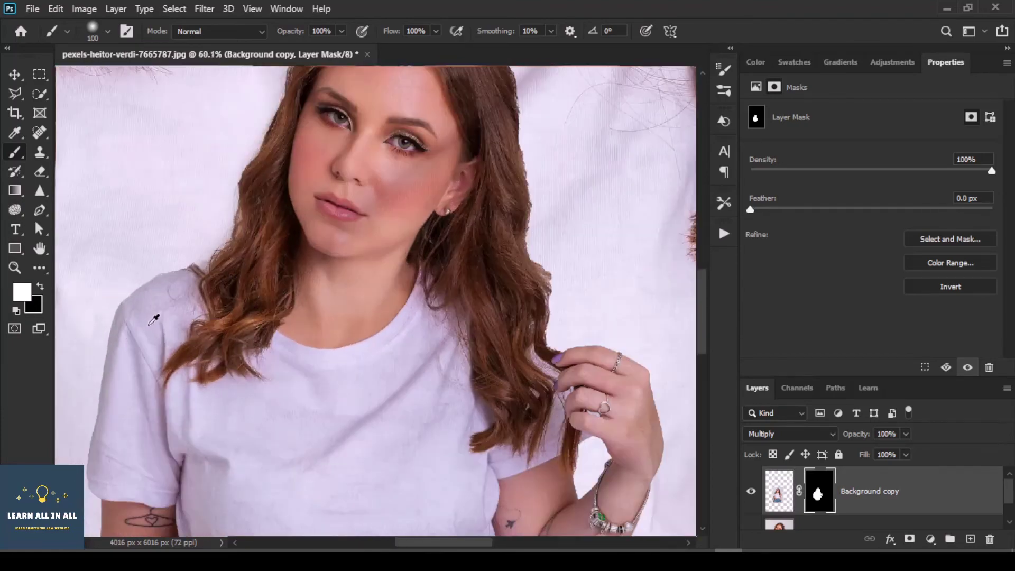
pyautogui.scroll(2, 154, 317)
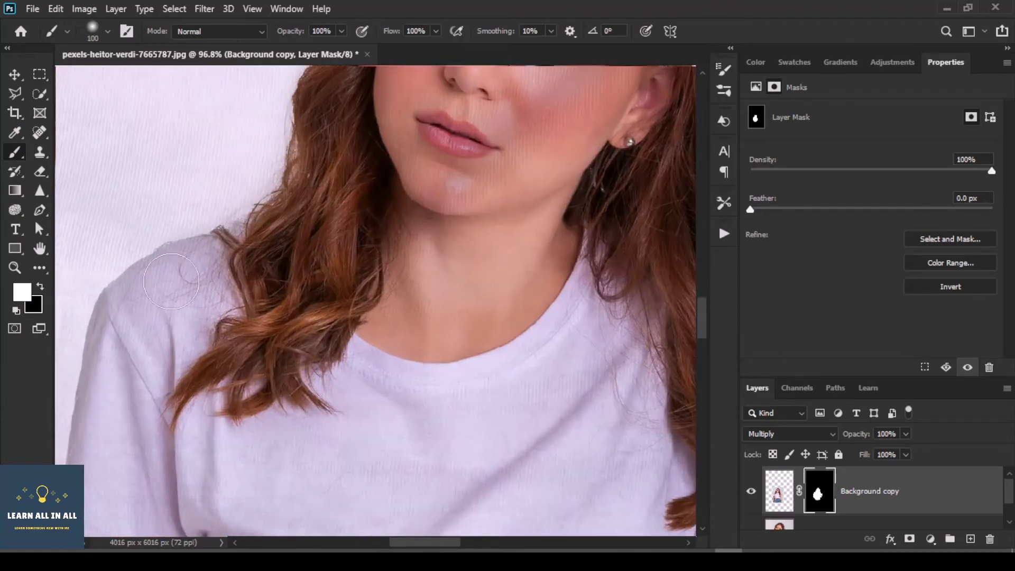
pyautogui.scroll(-2, 127, 350)
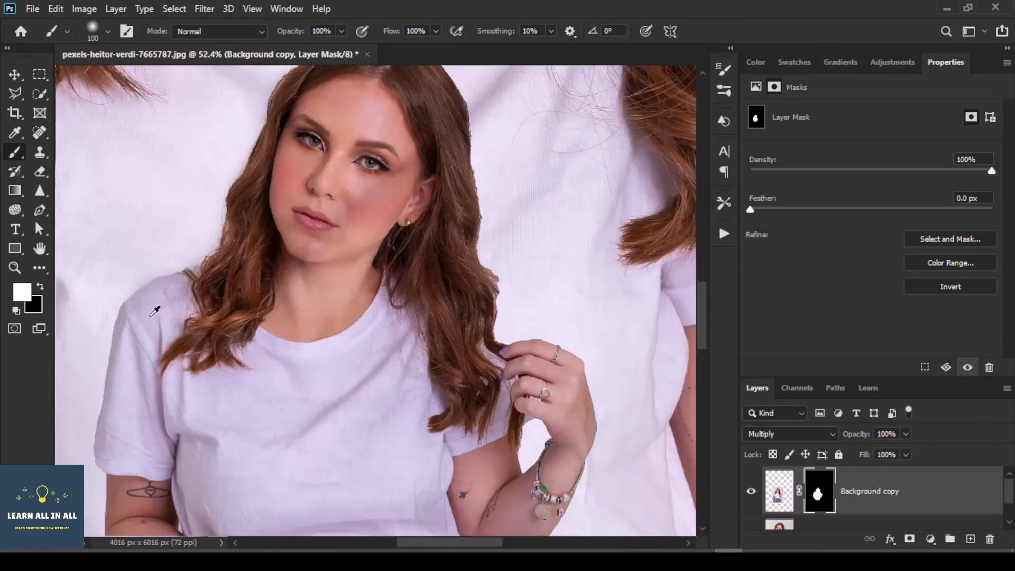
pyautogui.scroll(-2, 148, 317)
pyautogui.scroll(2, 123, 388)
pyautogui.scroll(2, 131, 363)
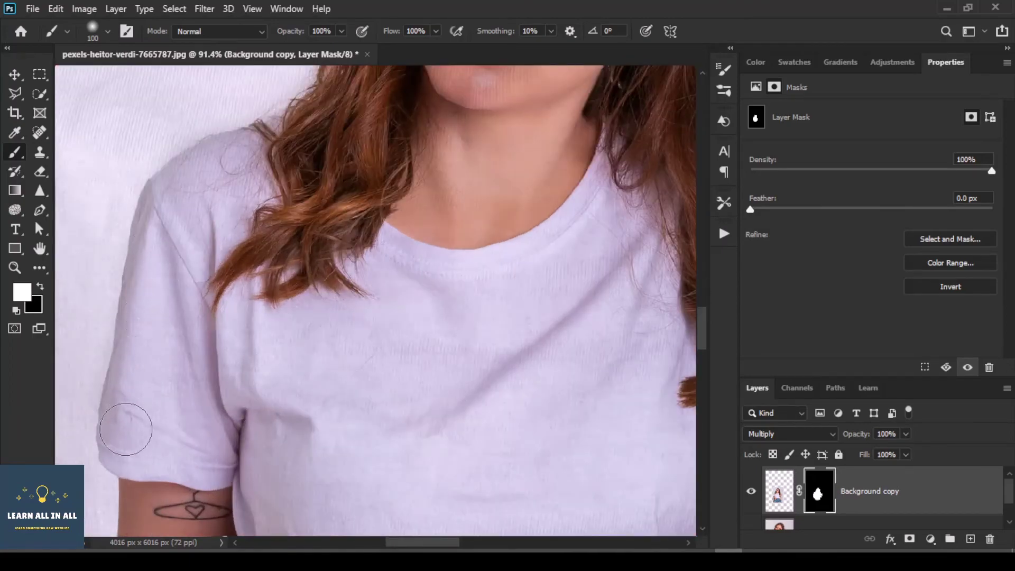
pyautogui.scroll(-2, 228, 363)
pyautogui.scroll(-1, 226, 359)
pyautogui.scroll(2, 399, 150)
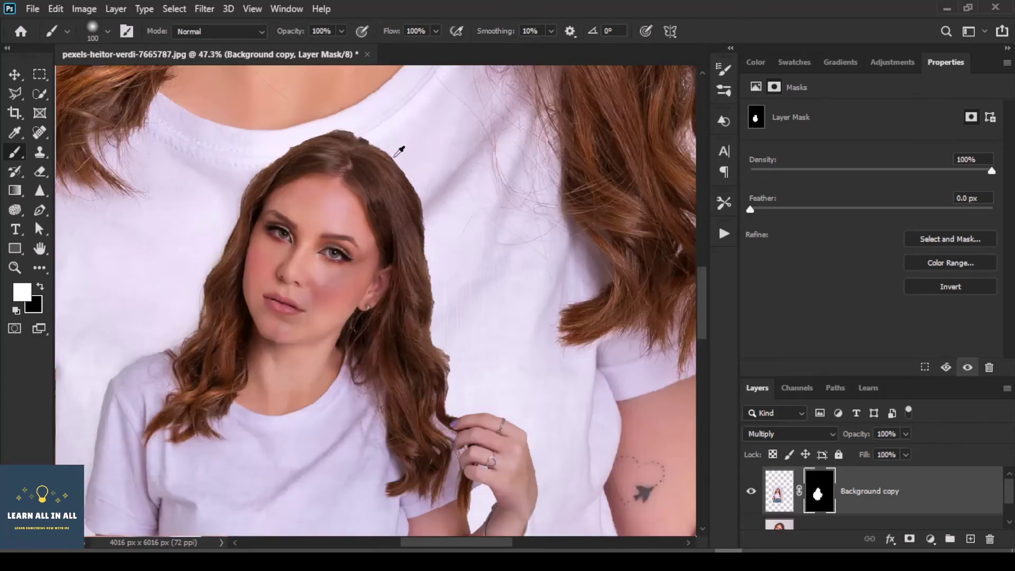
pyautogui.scroll(2, 340, 141)
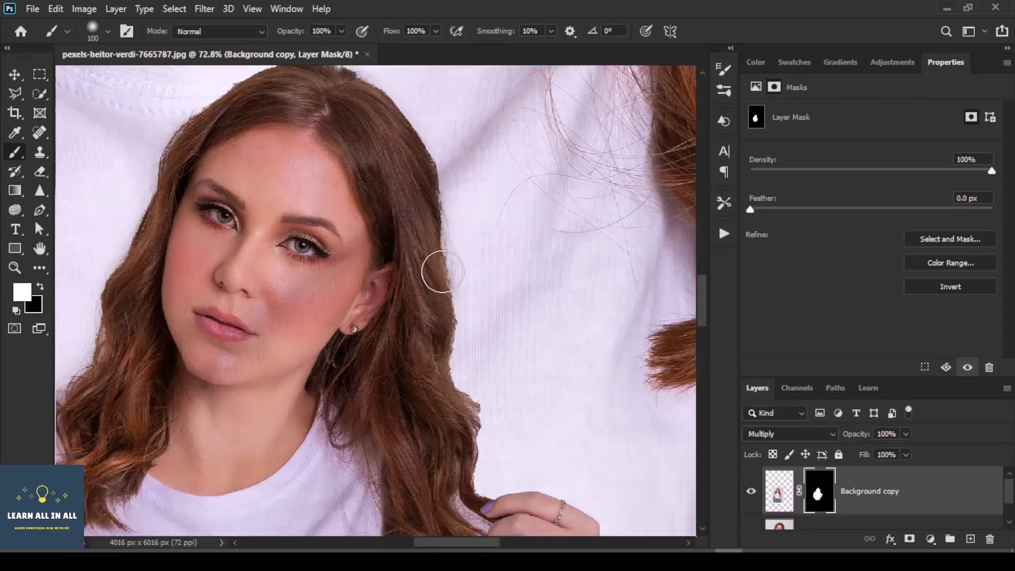
# - Paint white on the mask to restore hair strands along the small copy's head edge
pyautogui.moveTo(433, 350); pyautogui.dragTo(458, 467)
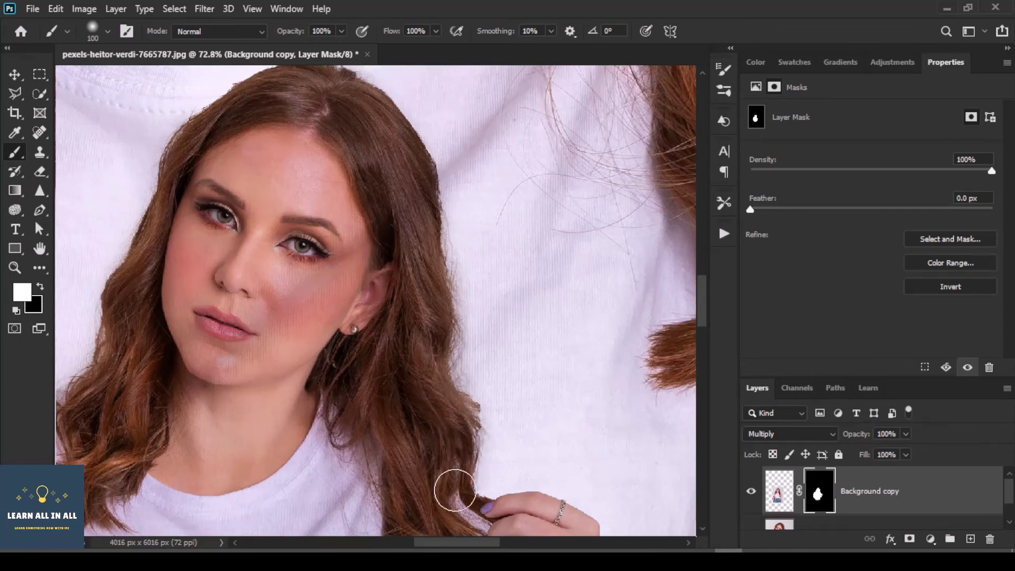
pyautogui.scroll(-1, 432, 445)
pyautogui.scroll(-2, 476, 431)
pyautogui.scroll(-1, 468, 373)
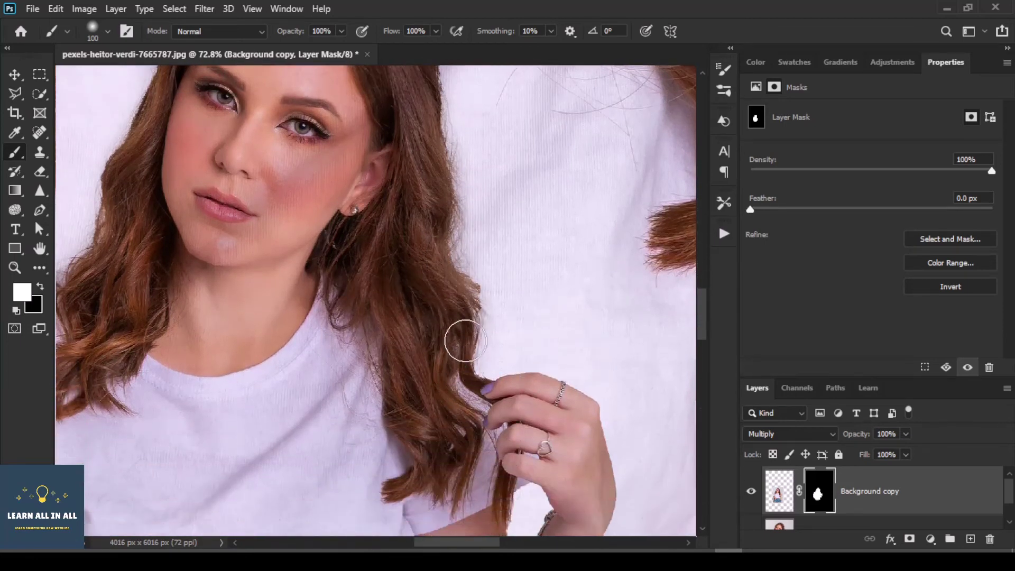
pyautogui.scroll(-1, 452, 427)
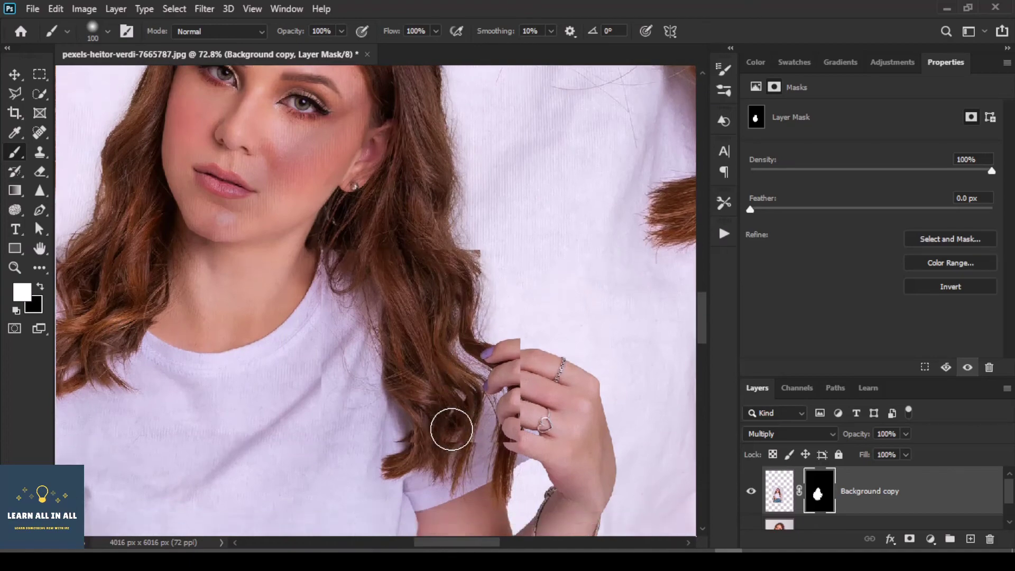
pyautogui.scroll(-3, 452, 431)
pyautogui.scroll(1, 447, 445)
pyautogui.scroll(1, 446, 462)
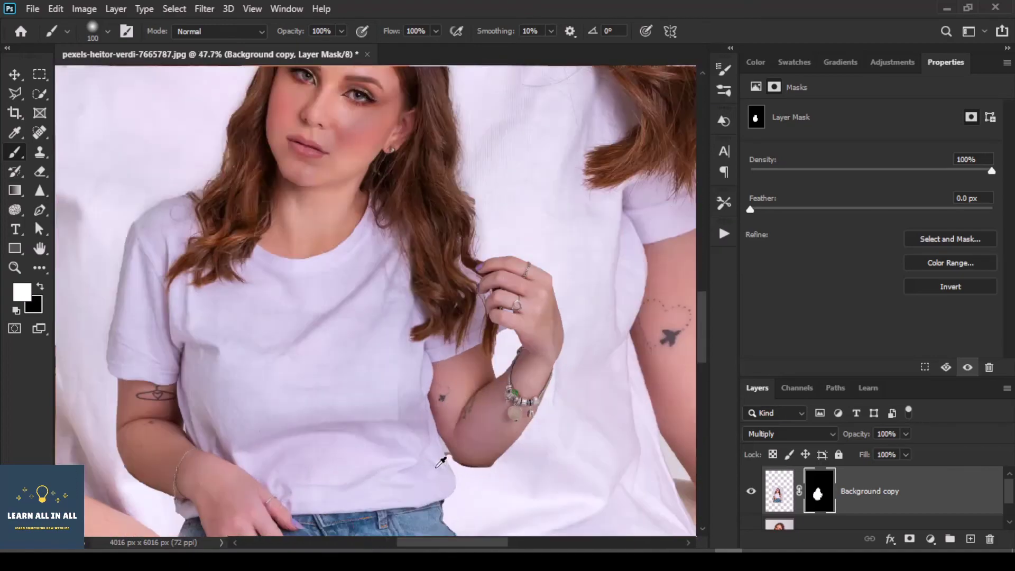
pyautogui.scroll(2, 446, 462)
pyautogui.scroll(1, 454, 463)
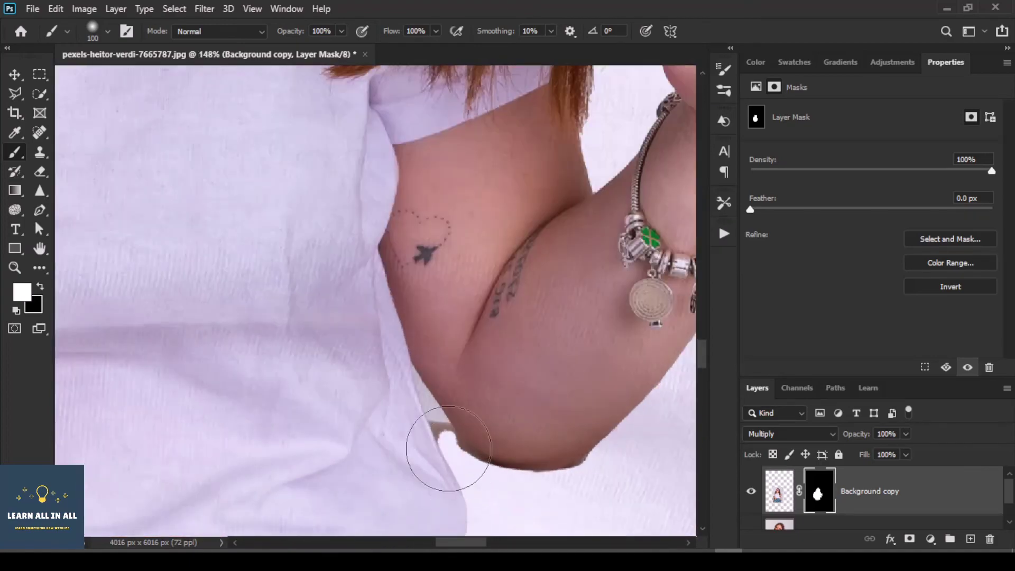
# - Paint black with progressively smaller brushes to clean the mask under the elbow and along the skin-to-shirt edge
pyautogui.press('x')
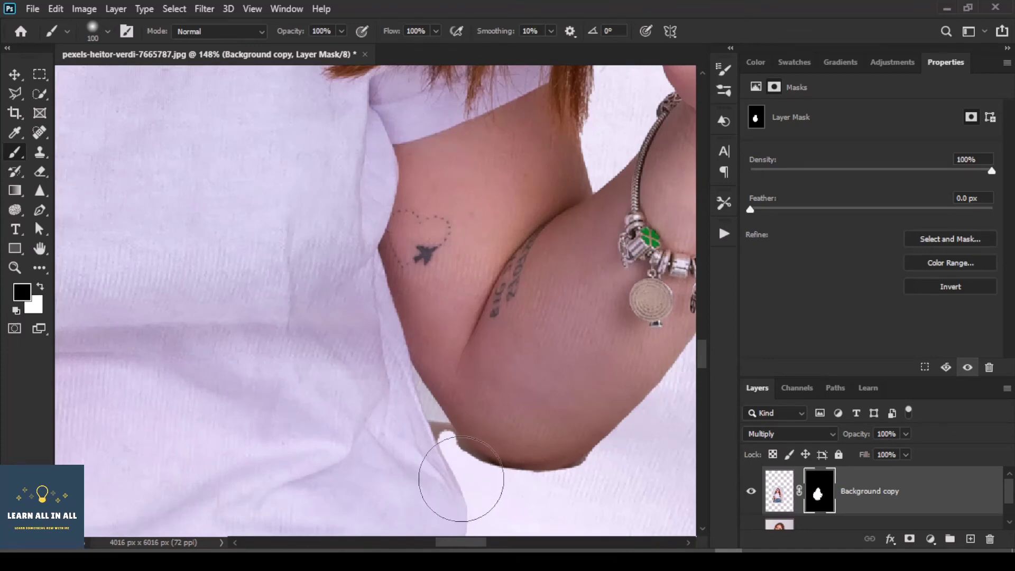
pyautogui.press('[')
pyautogui.press('[')
pyautogui.press('[')
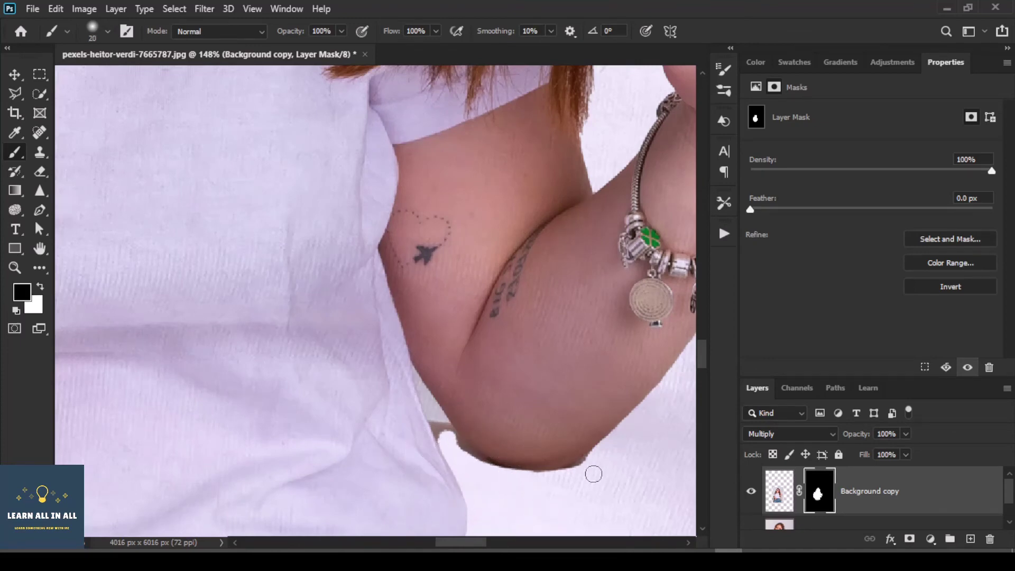
pyautogui.scroll(2, 547, 426)
pyautogui.scroll(2, 555, 415)
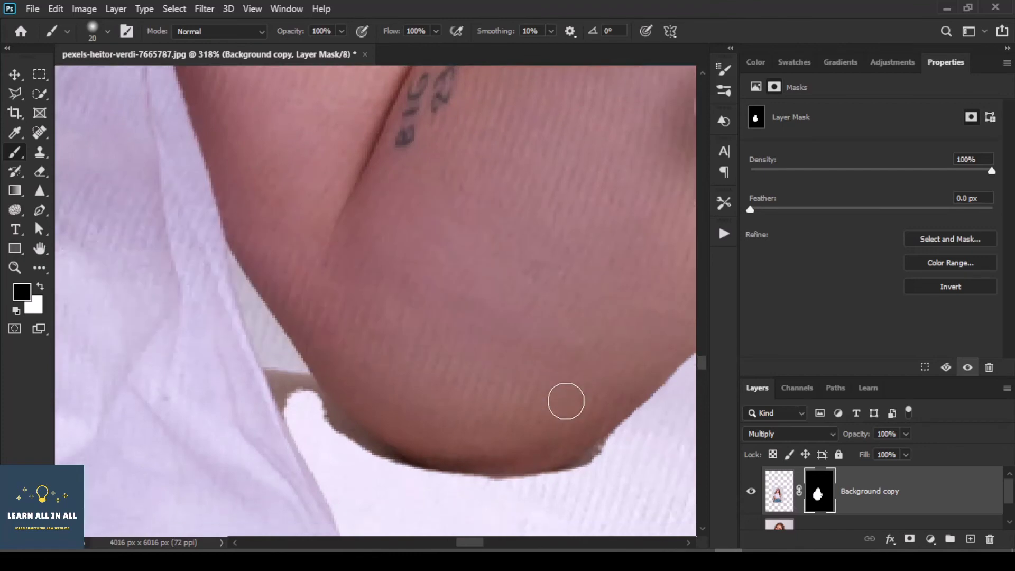
pyautogui.moveTo(655, 392)
pyautogui.mouseDown()
pyautogui.moveTo(558, 453)
pyautogui.moveTo(449, 449)
pyautogui.moveTo(356, 408)
pyautogui.moveTo(254, 277)
pyautogui.moveTo(342, 469)
pyautogui.mouseUp()
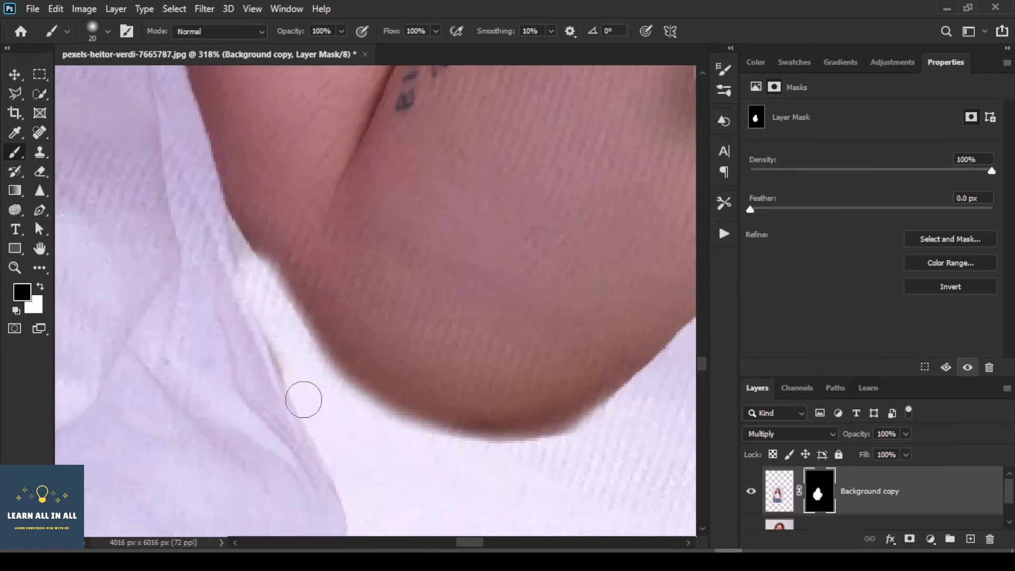
pyautogui.moveTo(218, 268)
pyautogui.mouseDown()
pyautogui.moveTo(284, 352)
pyautogui.moveTo(322, 445)
pyautogui.moveTo(290, 372)
pyautogui.mouseUp()
pyautogui.press('[')
pyautogui.press('[')
pyautogui.press('[')
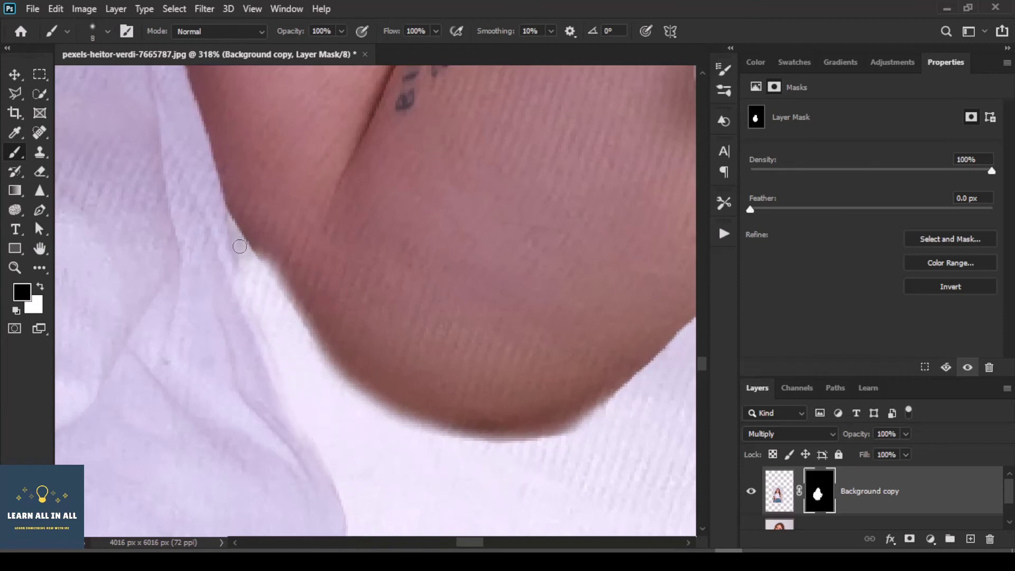
pyautogui.moveTo(248, 256)
pyautogui.mouseDown()
pyautogui.moveTo(235, 230)
pyautogui.moveTo(259, 290)
pyautogui.mouseUp()
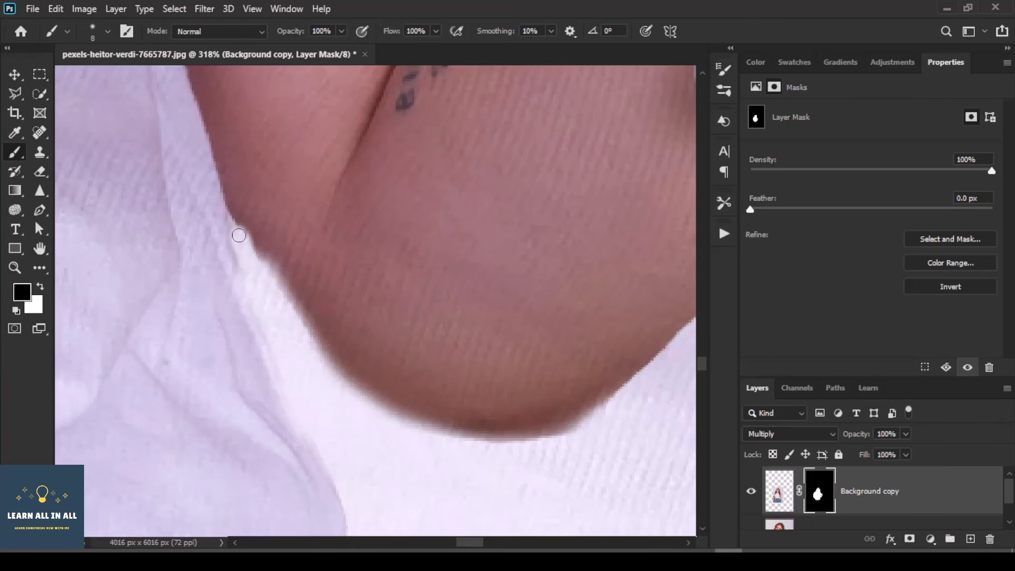
pyautogui.moveTo(239, 235); pyautogui.dragTo(311, 380)
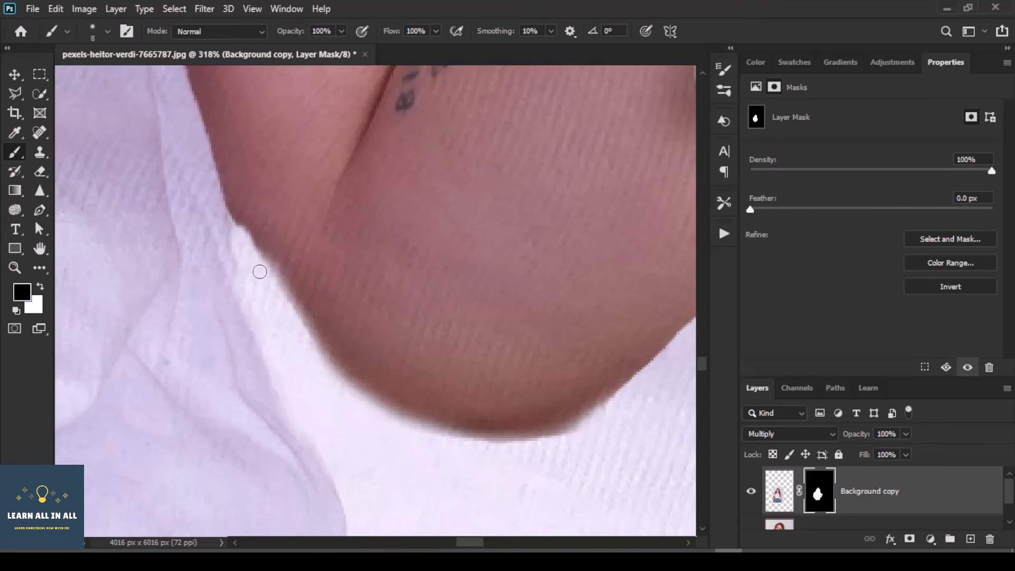
pyautogui.scroll(-2, 295, 328)
pyautogui.press('x')
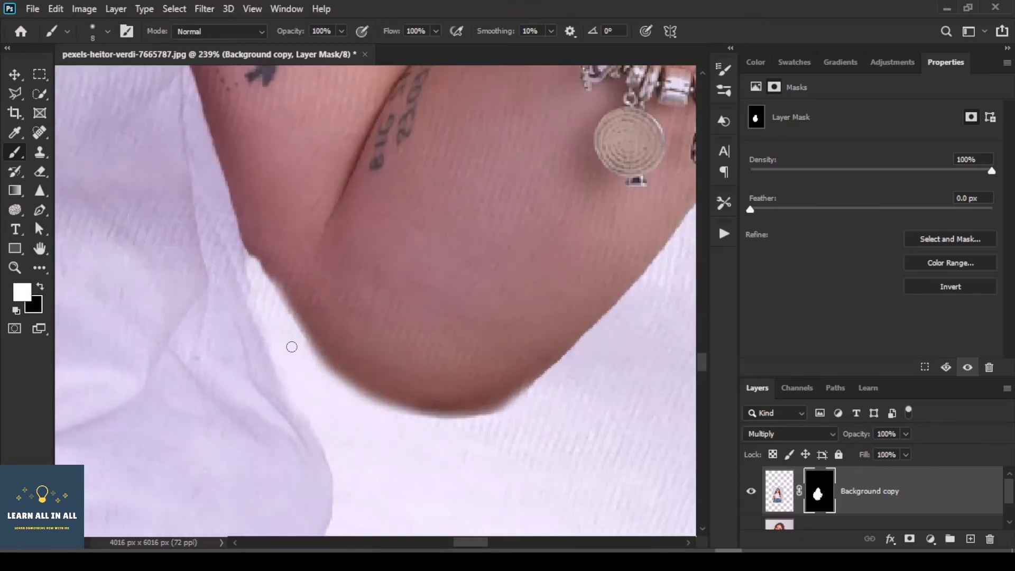
pyautogui.scroll(-5, 291, 347)
pyautogui.scroll(-4, 292, 347)
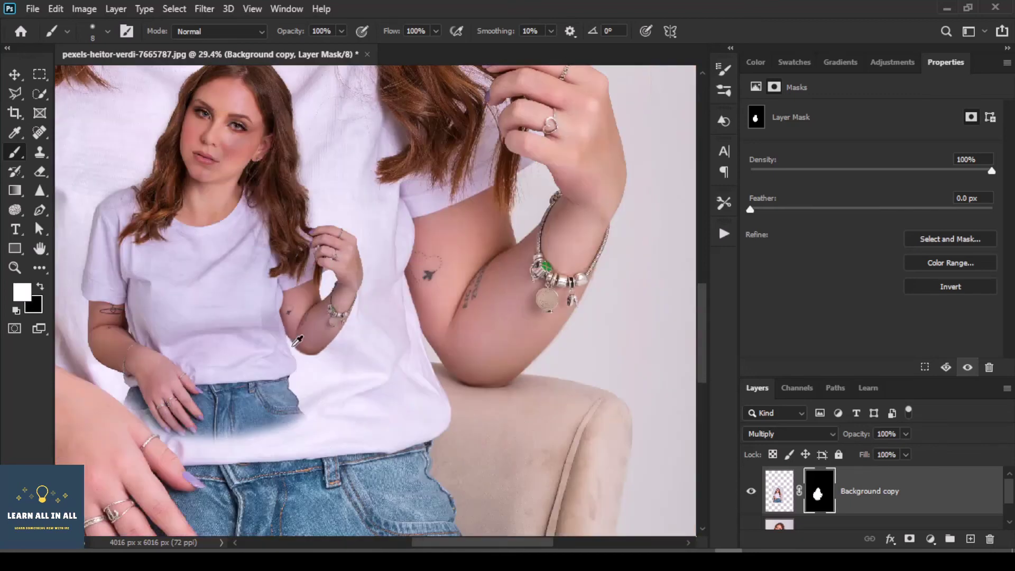
pyautogui.scroll(-3, 294, 338)
pyautogui.scroll(-2, 291, 346)
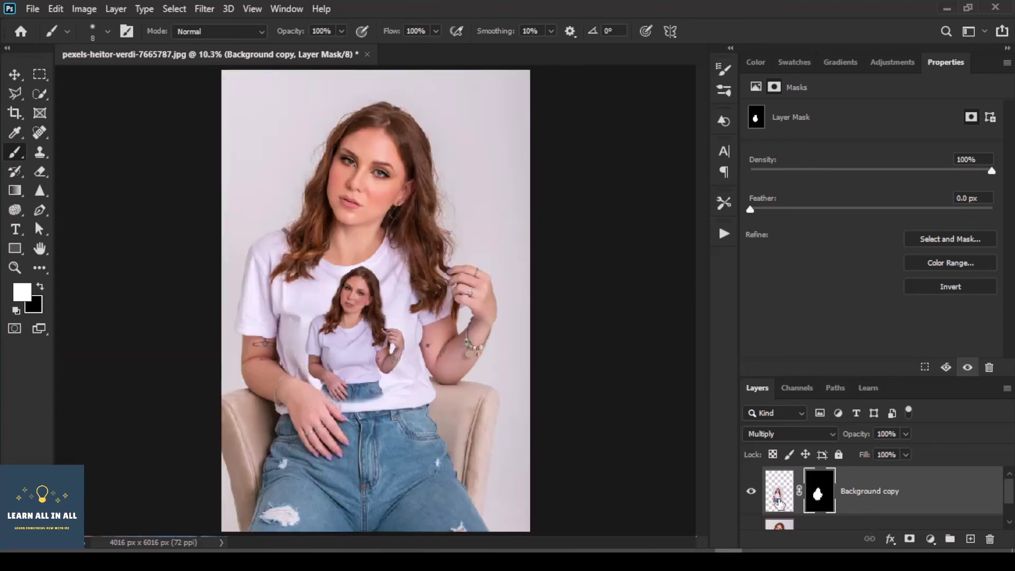
# - Compare before/after, then paint white with a larger brush to restore hair strands along the hairline
pyautogui.click(751, 496)
pyautogui.scroll(3, 287, 309)
pyautogui.scroll(3, 386, 298)
pyautogui.scroll(-2, 386, 303)
pyautogui.scroll(2, 383, 106)
pyautogui.scroll(2, 381, 127)
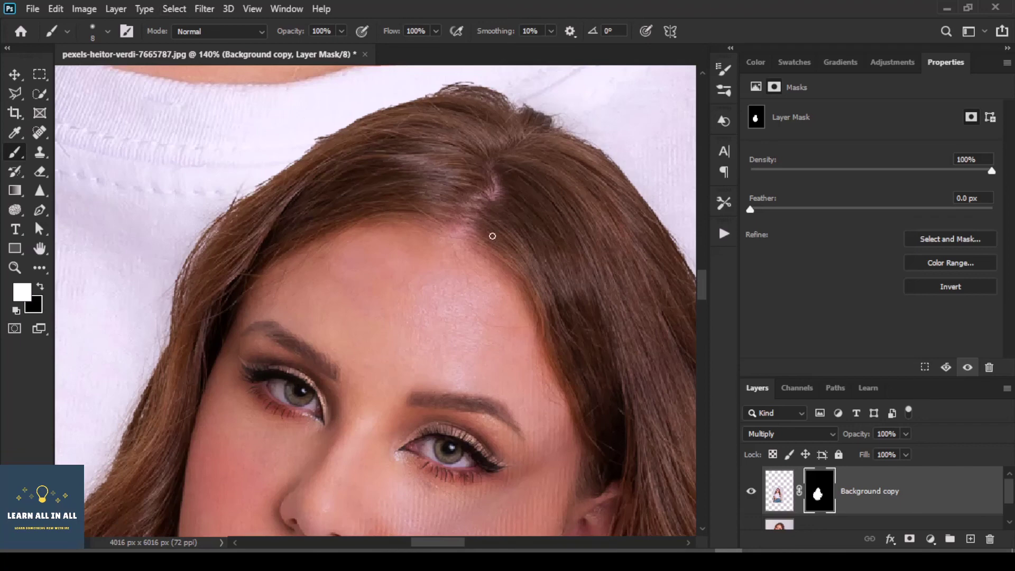
pyautogui.press(']')
pyautogui.press(']')
pyautogui.press(']')
pyautogui.moveTo(452, 96); pyautogui.dragTo(290, 177)
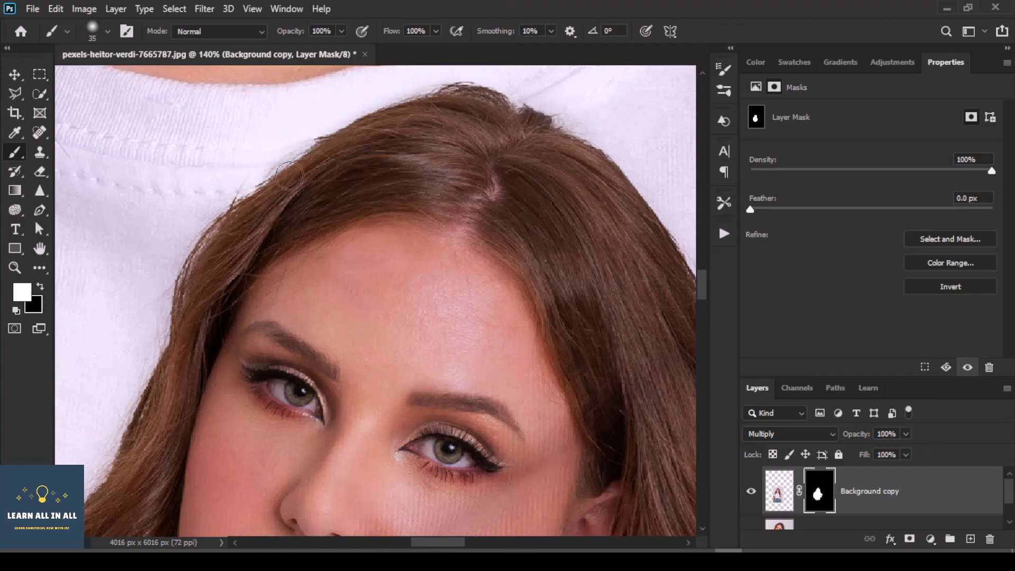
pyautogui.scroll(-10, 186, 333)
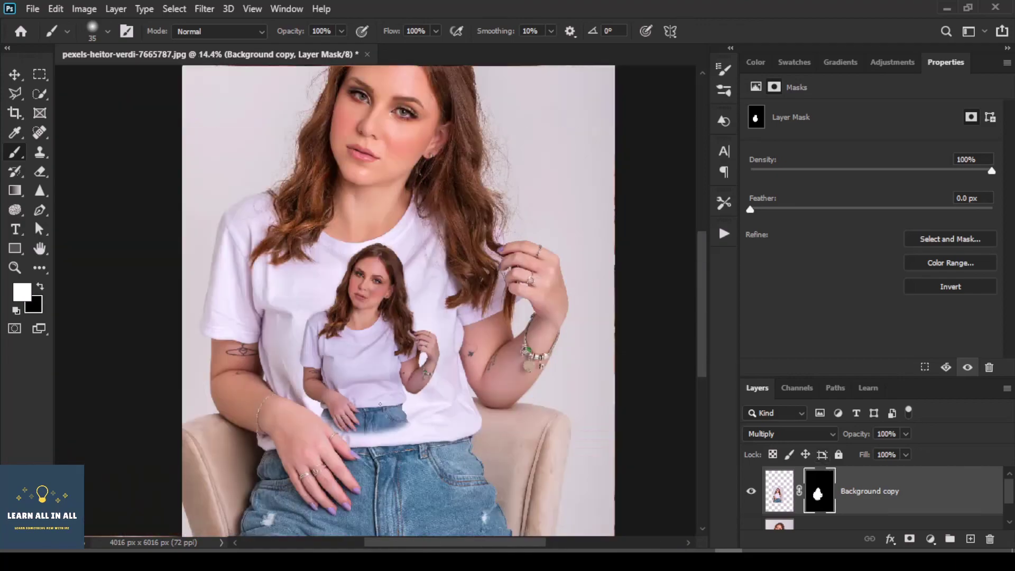
pyautogui.scroll(-2, 380, 404)
pyautogui.scroll(1, 381, 403)
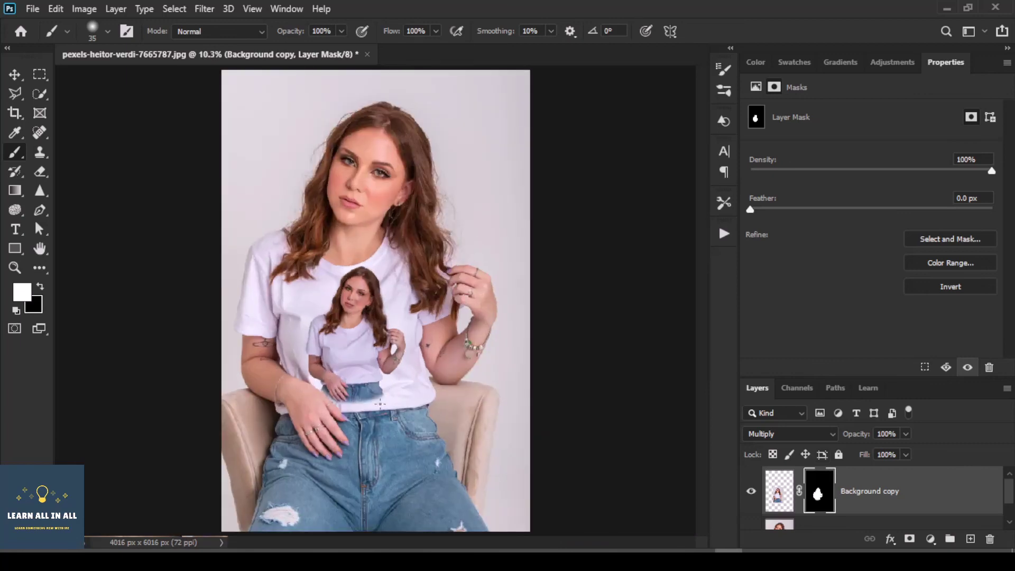
pyautogui.click(753, 496)
pyautogui.click(753, 497)
pyautogui.click(752, 497)
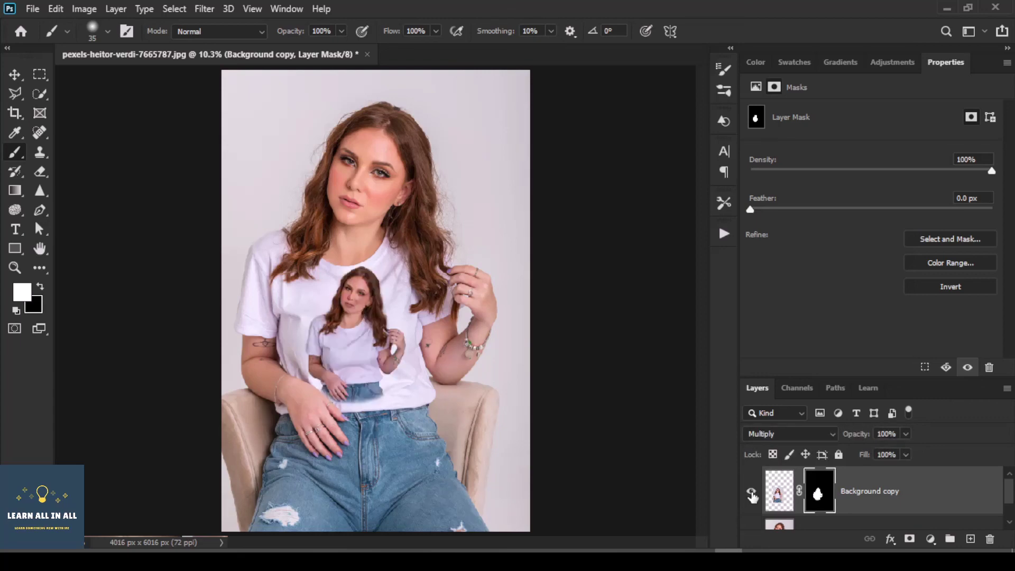